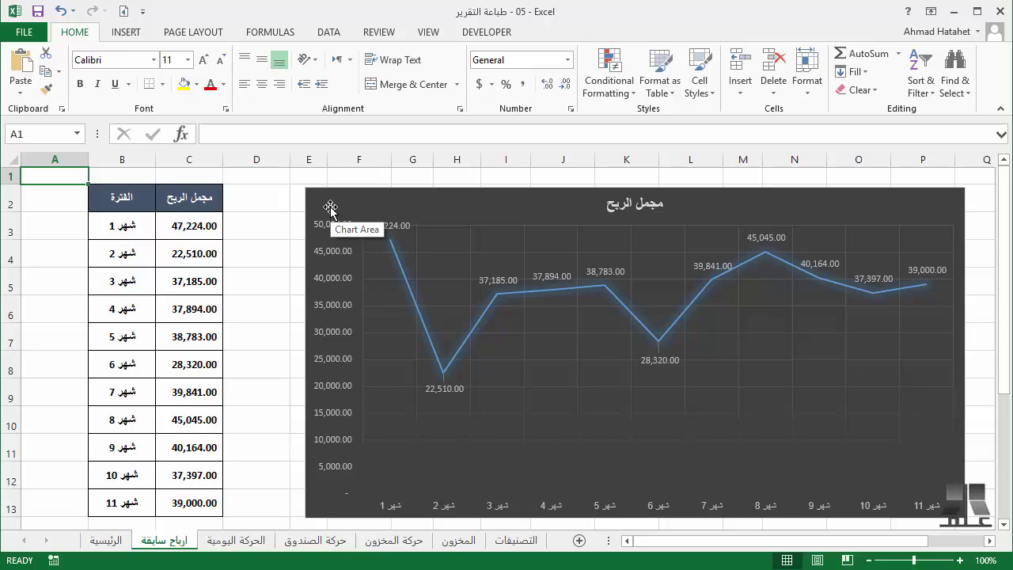
- Drag the profit line chart slightly left so it sits closer to the monthly profit table
left_click(334, 200)
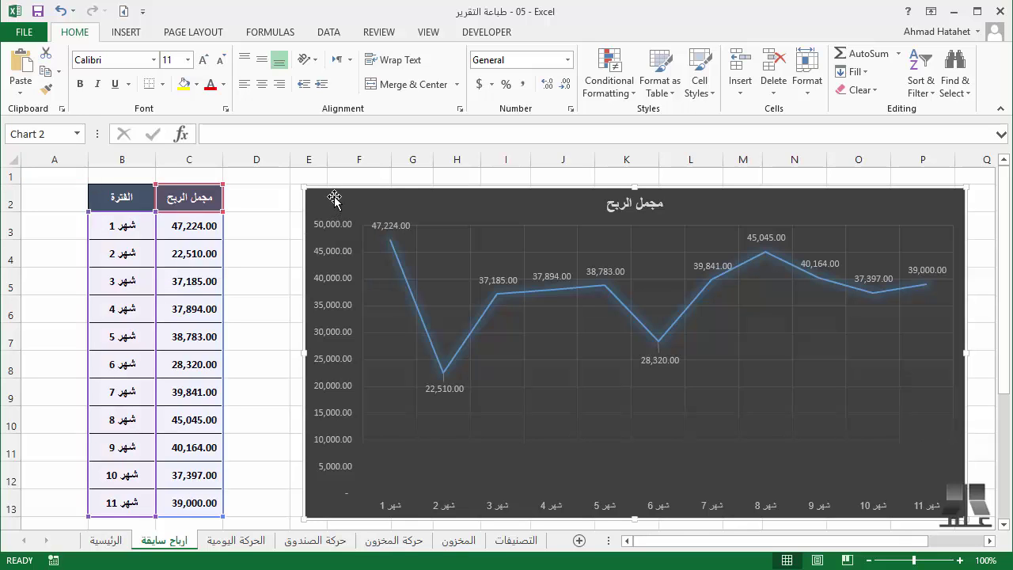
left_click_drag(334, 200, 270, 195)
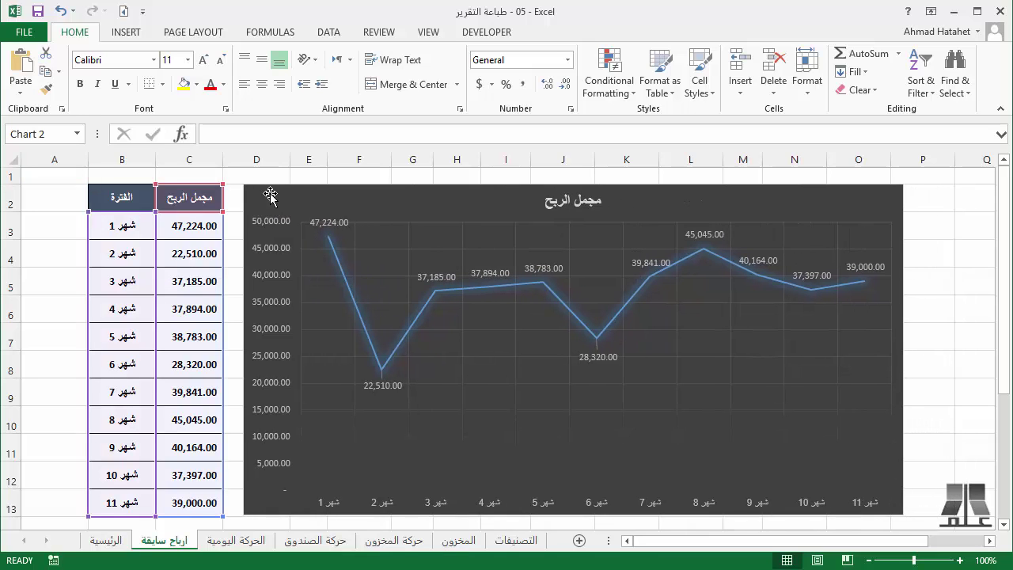
- Switch the profit sheet to Page Layout view and scroll through its pages
left_click(817, 560)
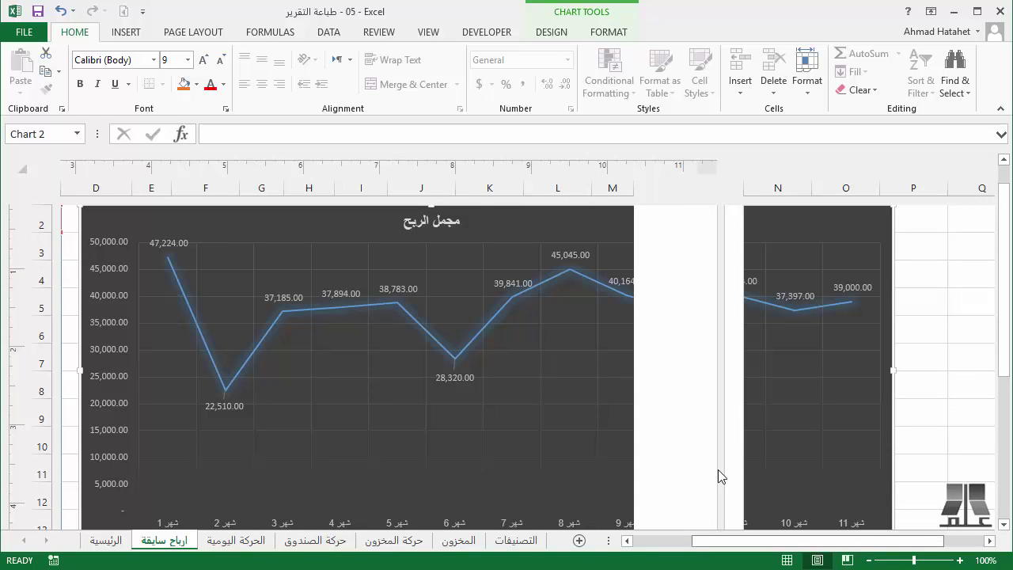
scroll(262, 319, "down", 1)
scroll(265, 319, "down", 1)
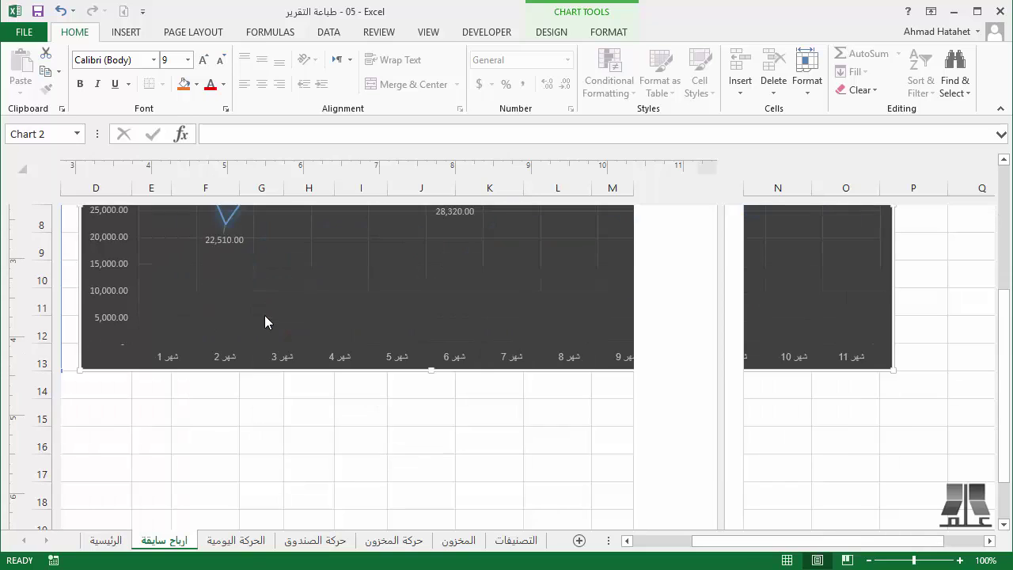
scroll(265, 317, "up", 3)
- Deselect the chart by returning to cell A1, then review the chart split across two pages
key("Down")
key("Down")
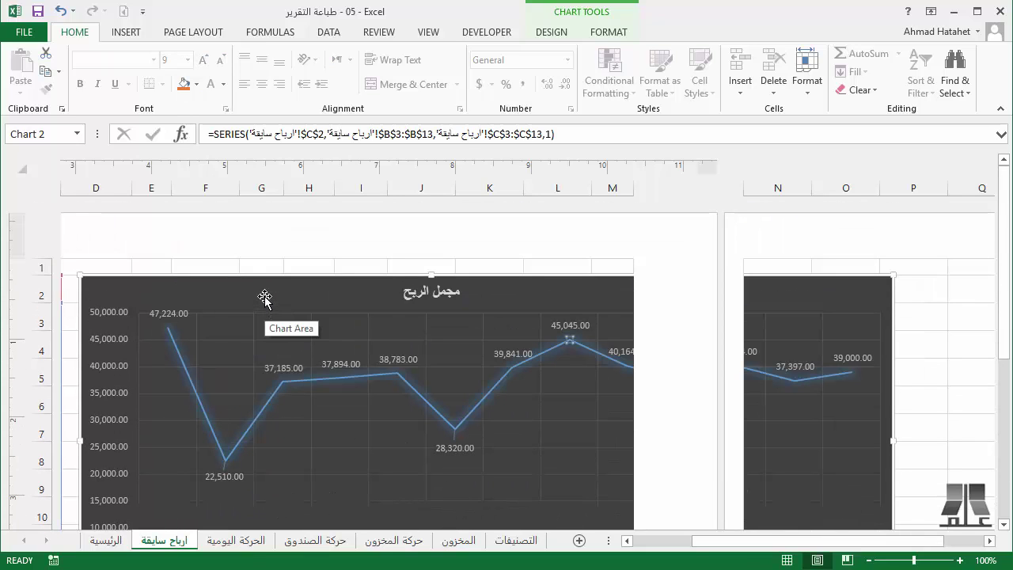
key("Down")
key("Down")
key("Down")
left_click(199, 266)
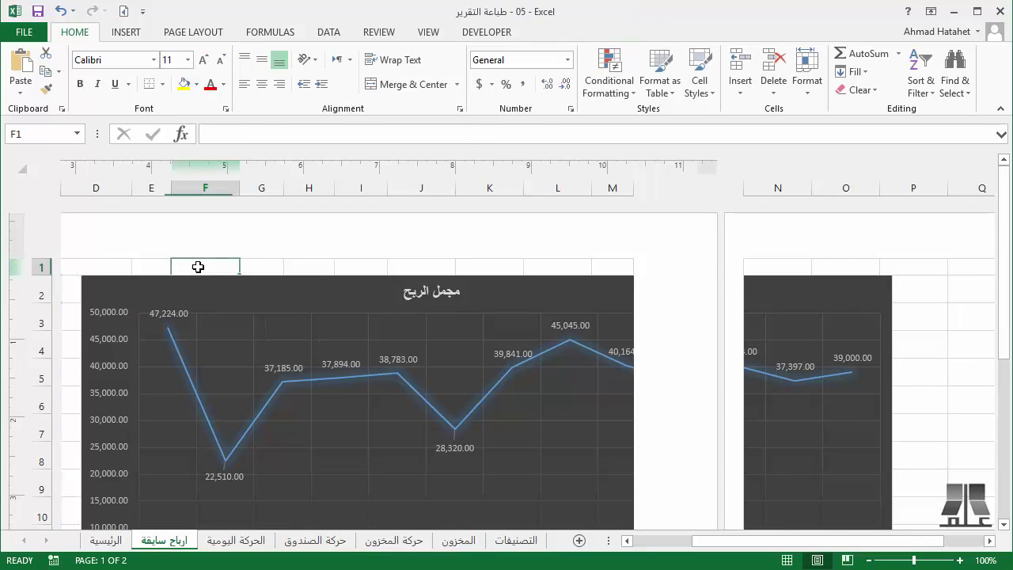
key("Left")
key("Left")
key("Left")
key("Left")
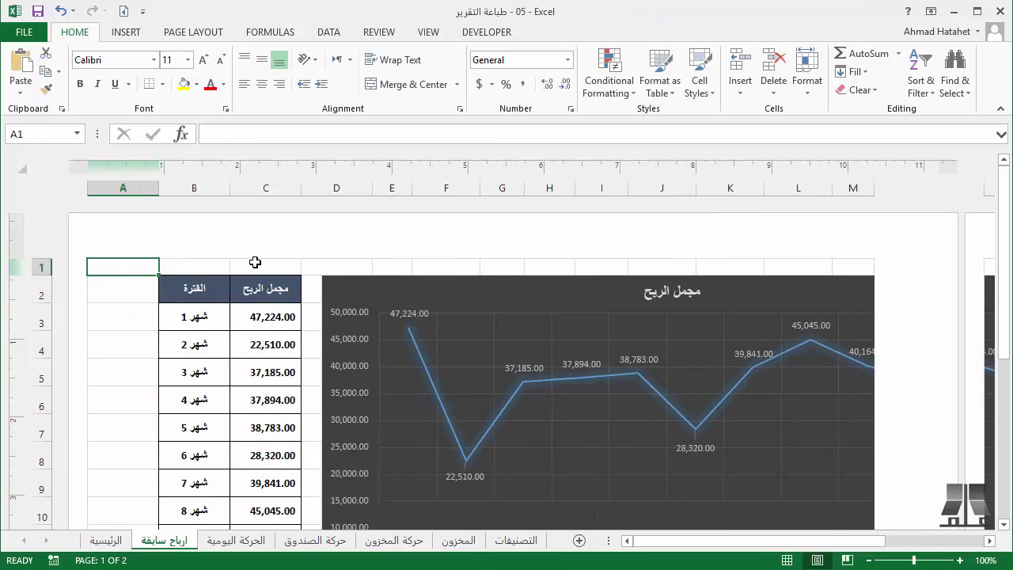
scroll(774, 306, "down", 3)
scroll(758, 317, "down", 1)
scroll(893, 314, "up", 4)
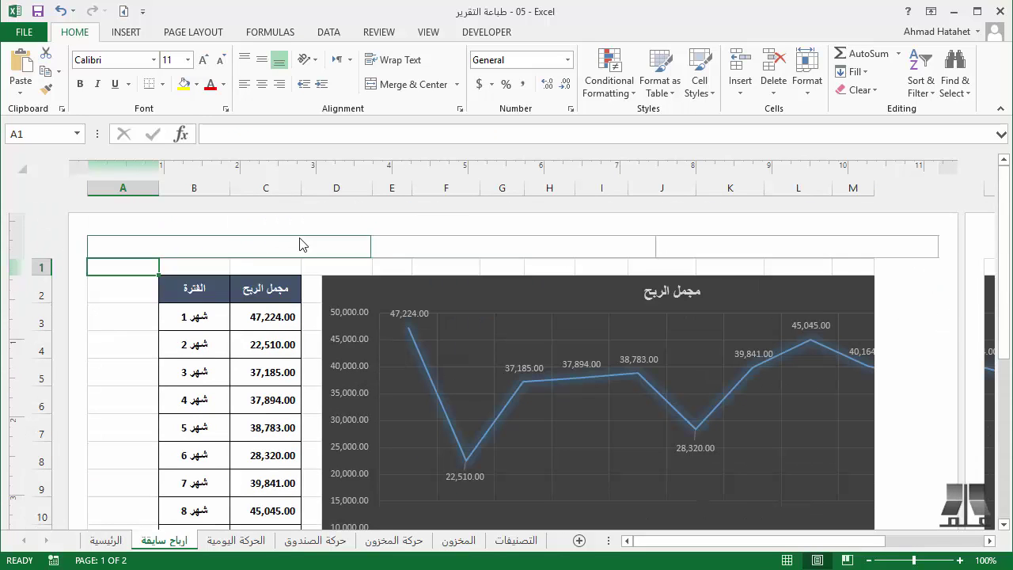
- Put the current date (2/17/2016) in the header's left section, leaving the right section empty
left_click(230, 243)
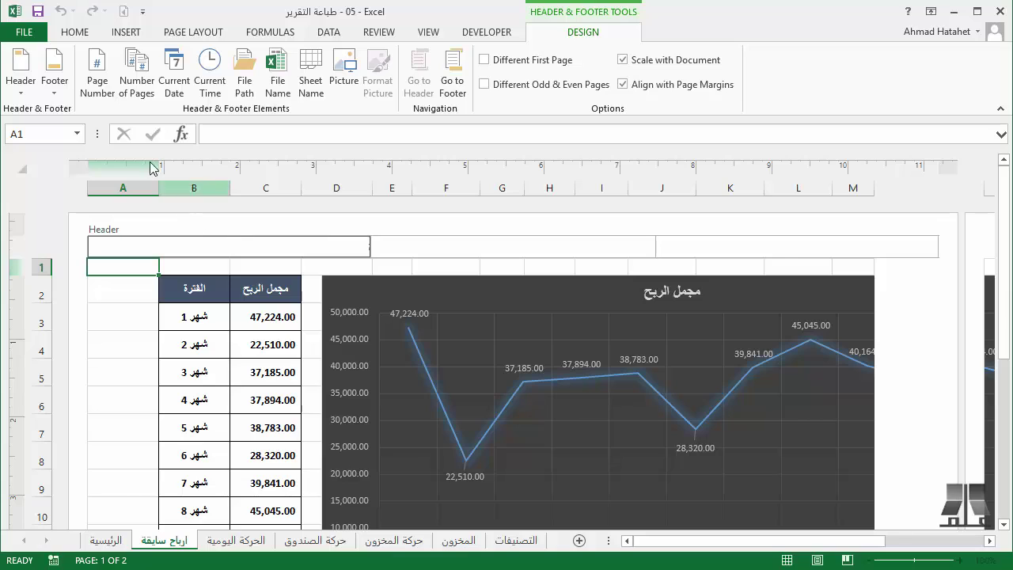
left_click(177, 82)
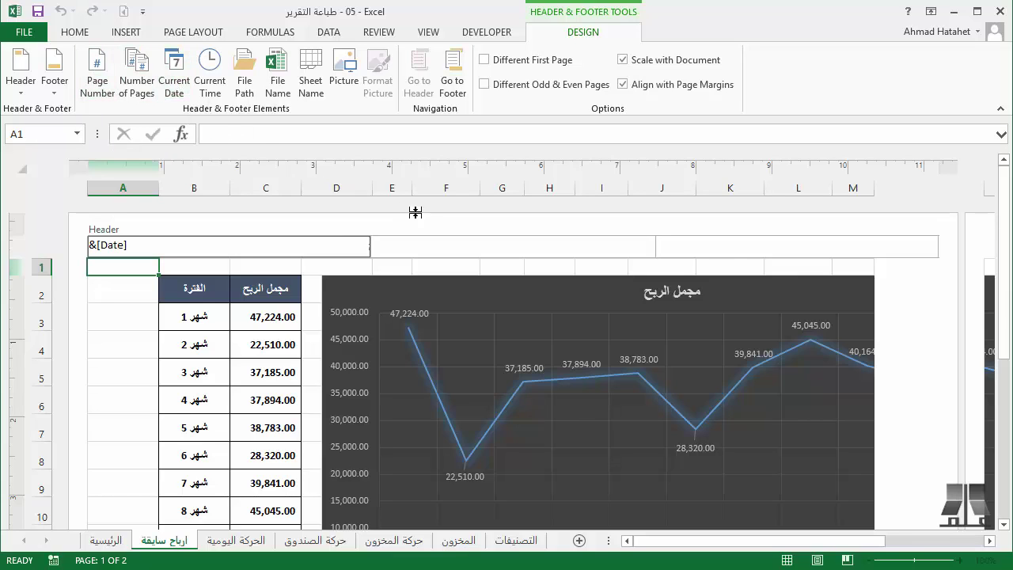
left_click(730, 244)
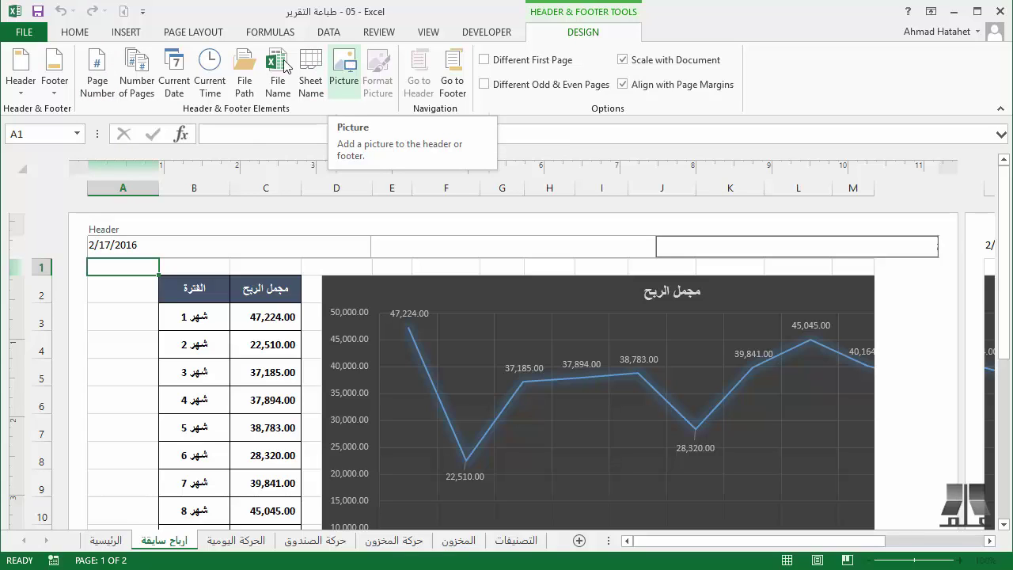
left_click(212, 64)
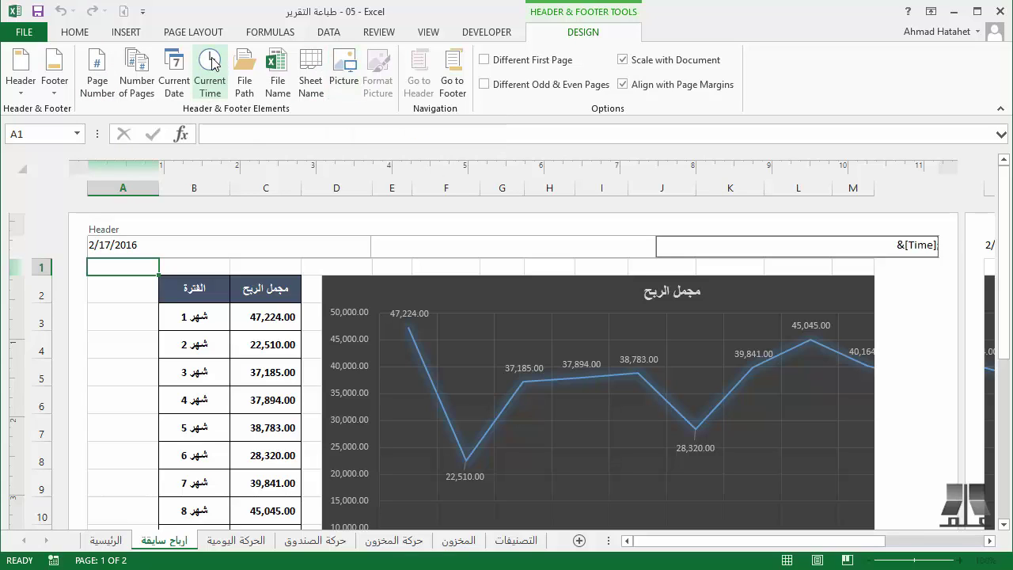
double_click(909, 251)
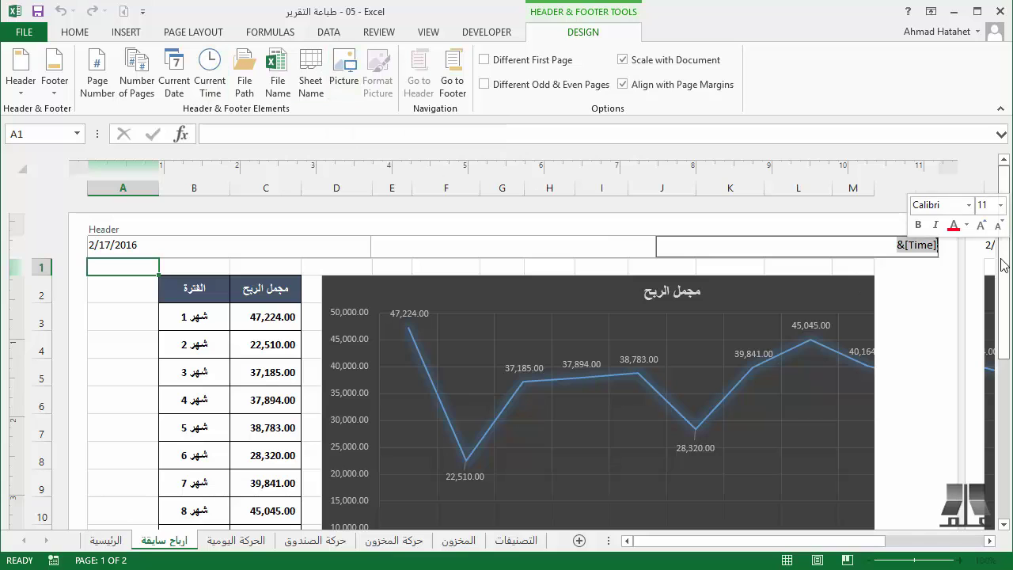
key("Delete")
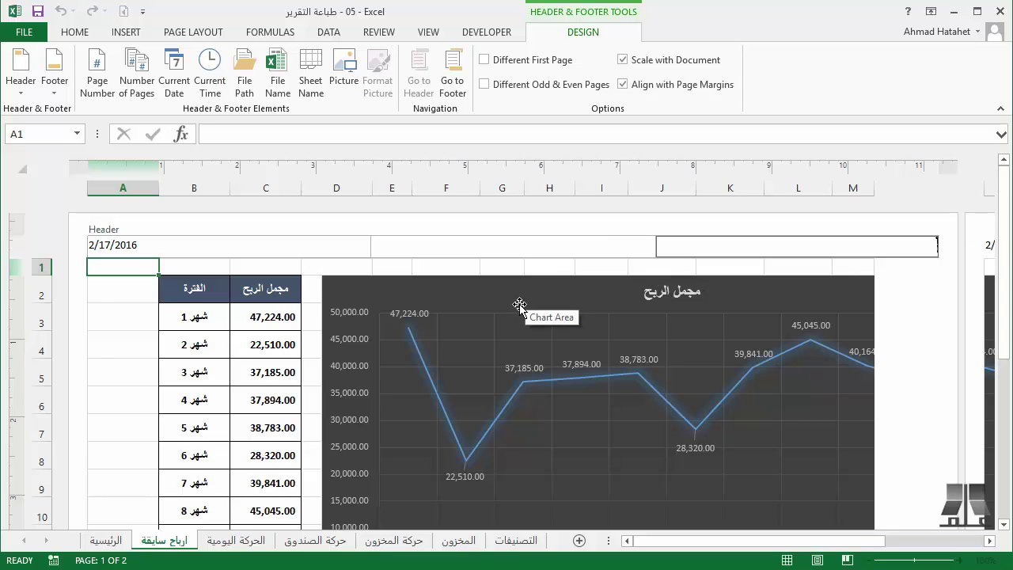
left_click(904, 304)
scroll(904, 304, "down", 3)
- Add the current time to the left footer and page count plus page number to the right footer
scroll(904, 304, "down", 3)
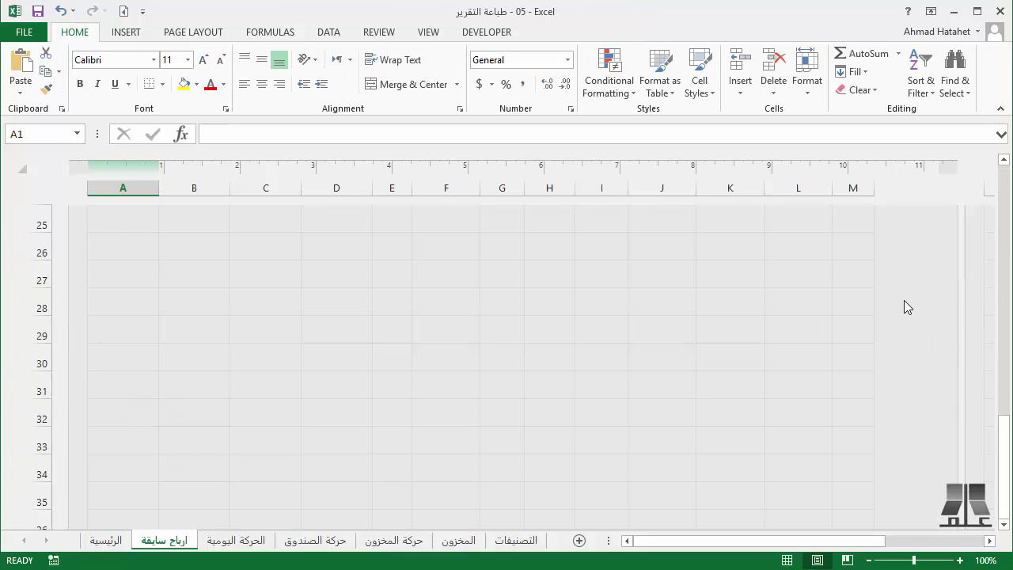
scroll(904, 300, "up", 3)
left_click(288, 364)
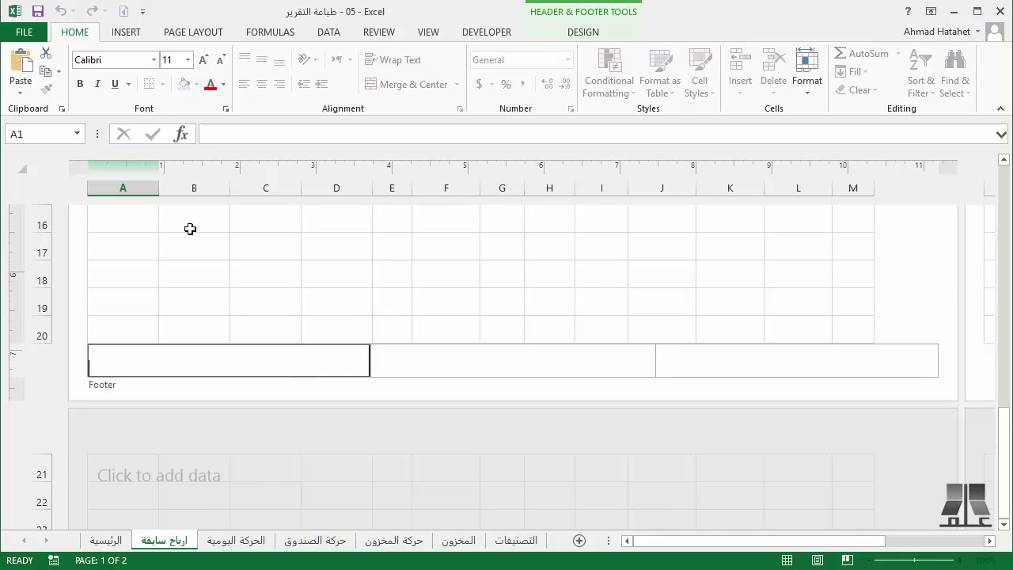
left_click(599, 35)
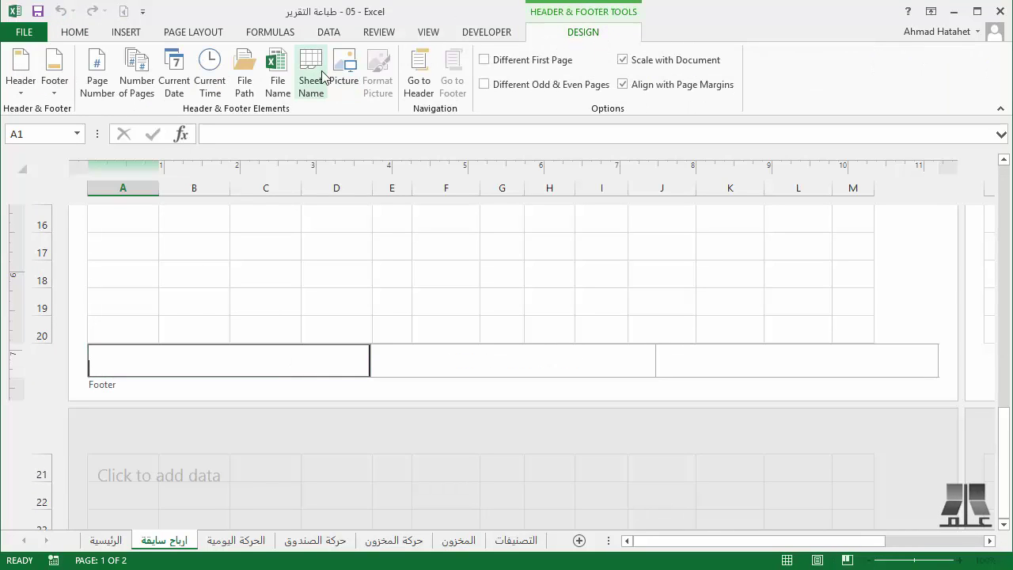
left_click(207, 73)
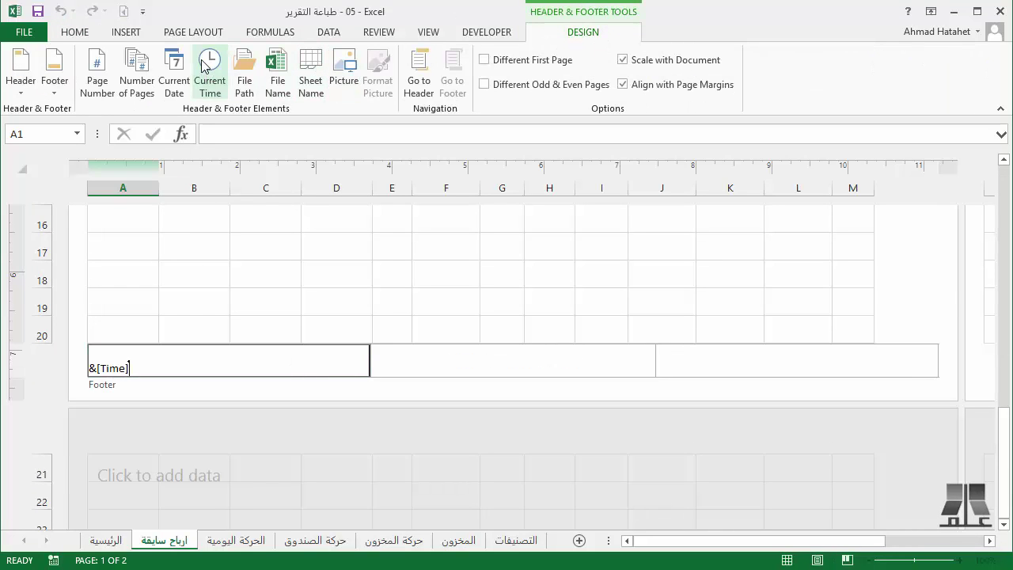
left_click(145, 85)
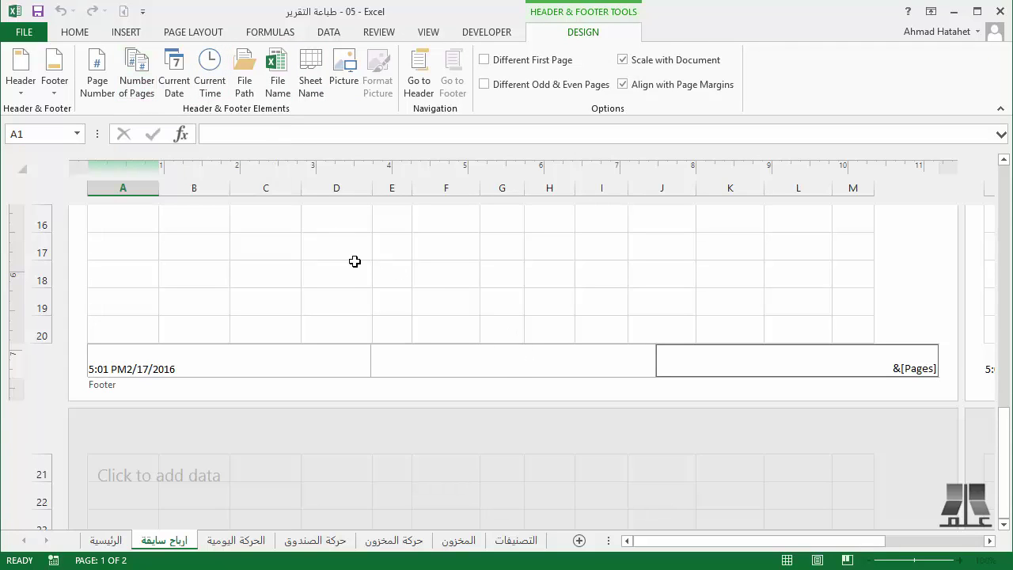
left_click(94, 89)
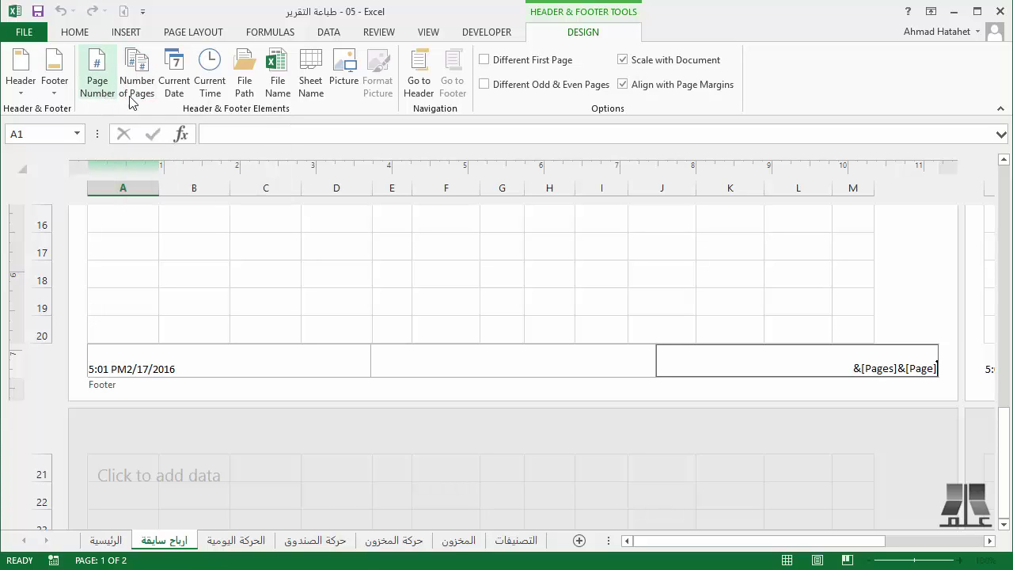
- Delete the time and date codes from the left footer, leaving it empty
left_click_drag(170, 369, 59, 364)
key("Delete")
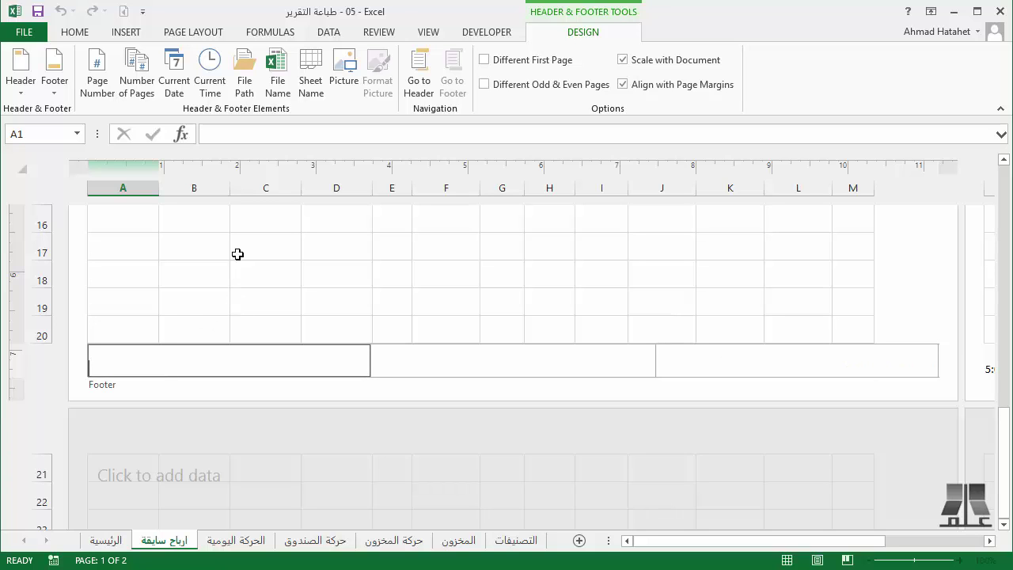
left_click(240, 223)
scroll(244, 242, "up", 5)
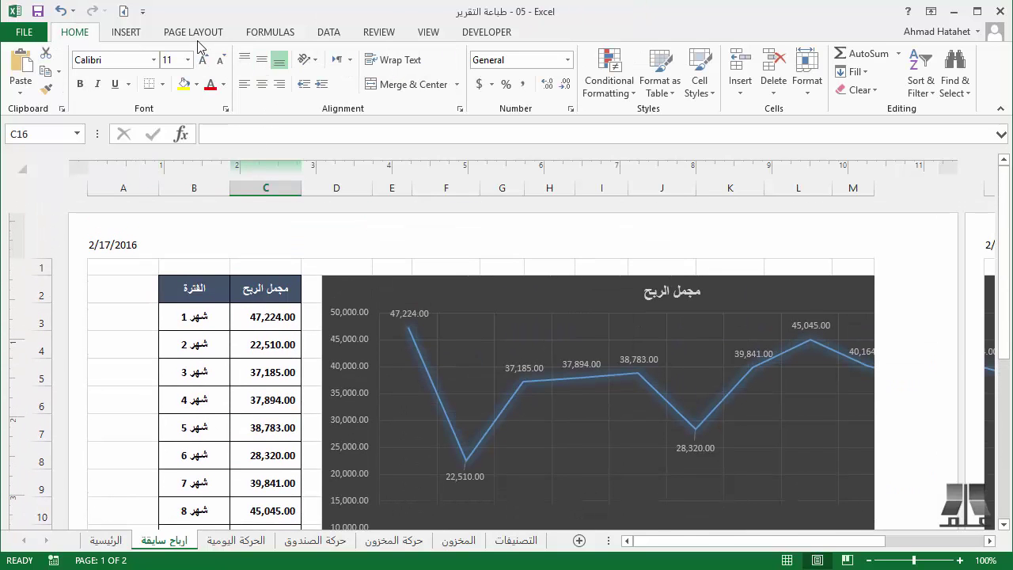
- Set the page orientation to Landscape
left_click(189, 34)
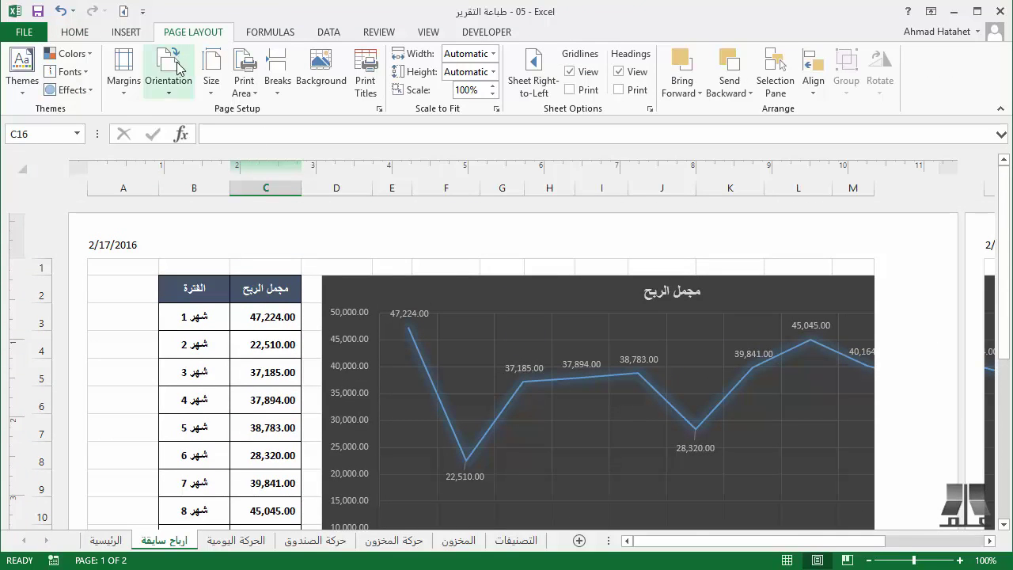
left_click(175, 70)
left_click(194, 140)
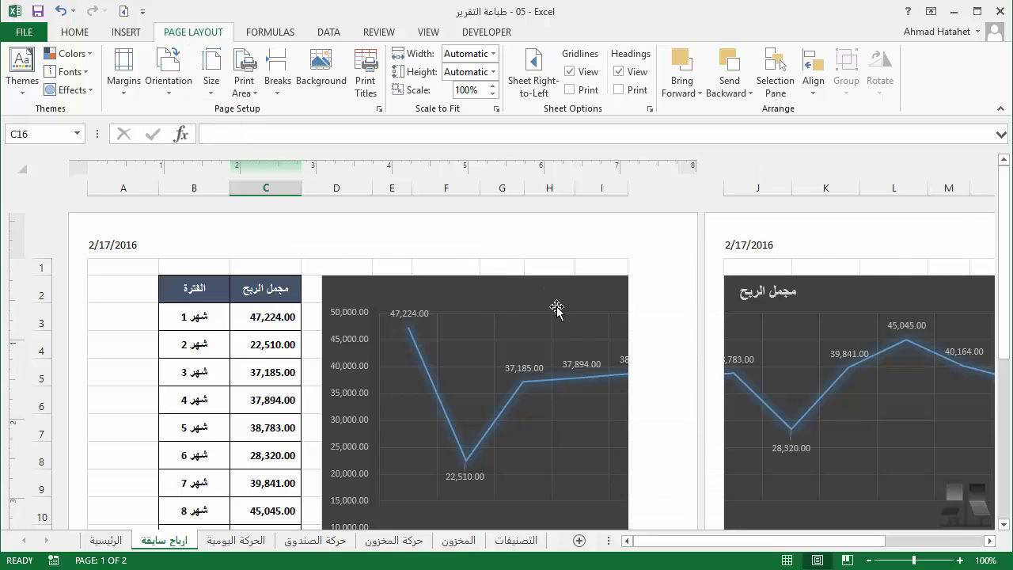
scroll(599, 289, "down", 5)
scroll(600, 283, "down", 3)
scroll(600, 284, "up", 6)
scroll(600, 283, "up", 3)
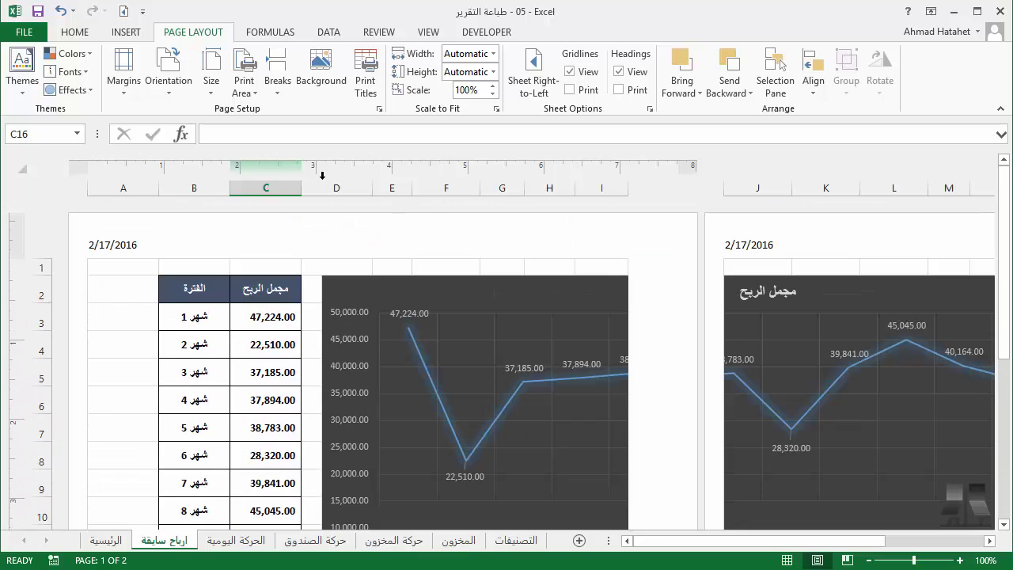
left_click(190, 91)
left_click(208, 154)
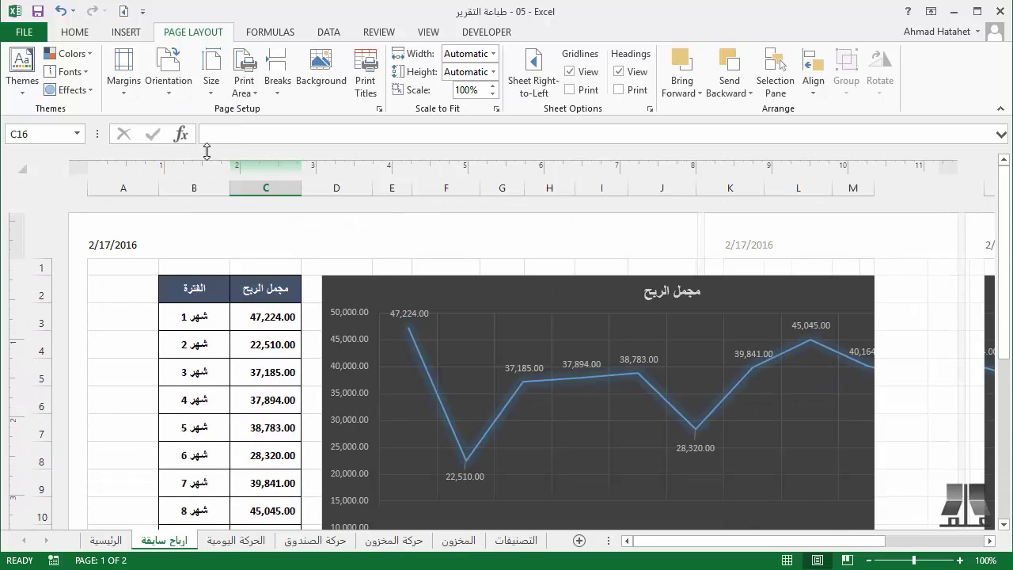
- Set the paper size to A4 and apply Narrow margins
left_click(211, 80)
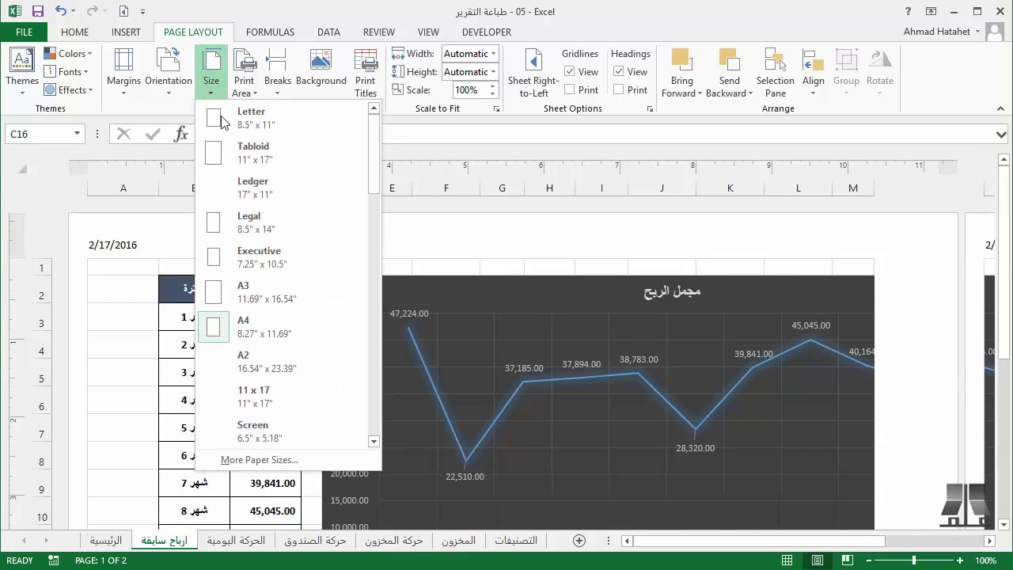
left_click(255, 323)
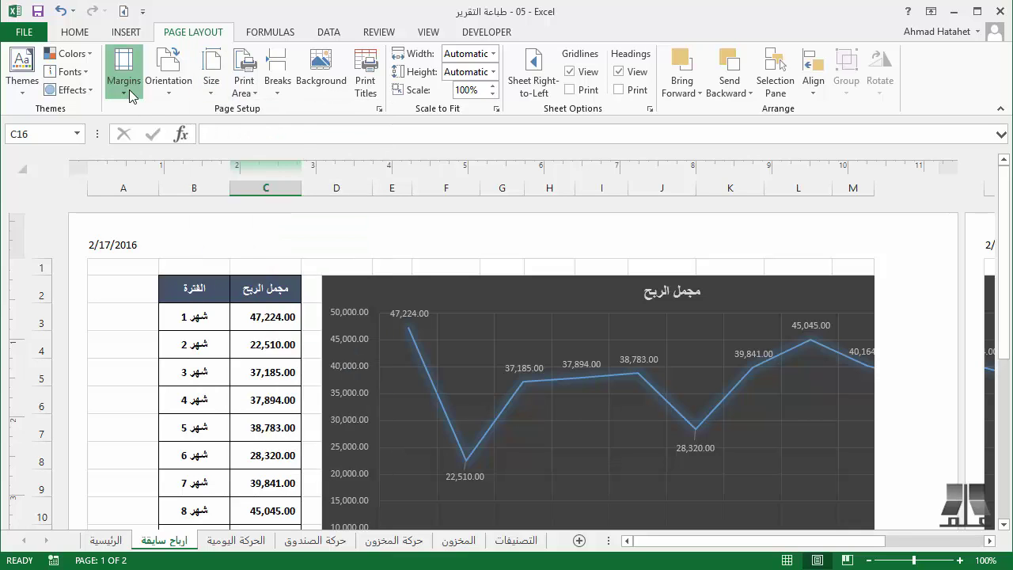
left_click(129, 90)
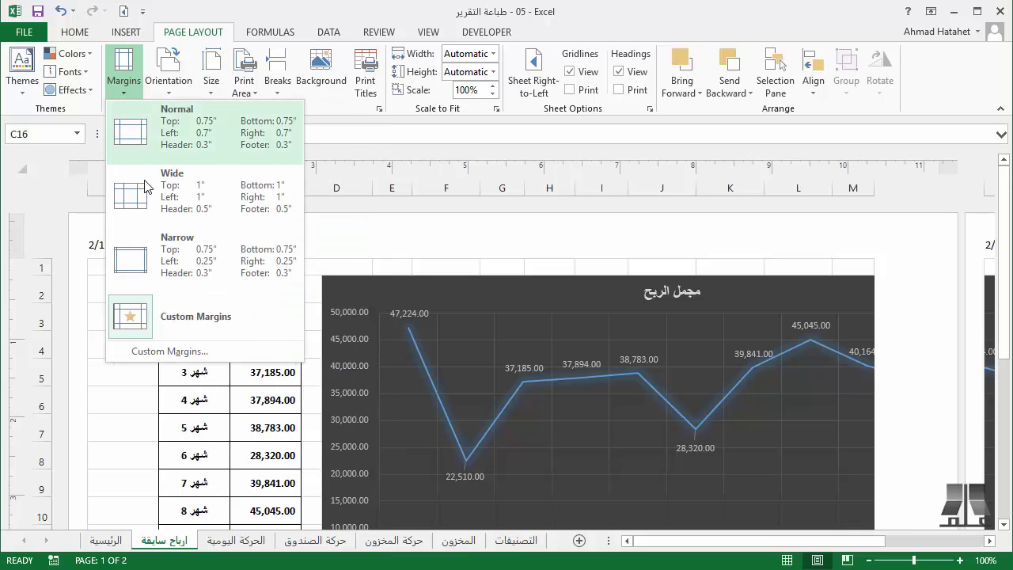
left_click(252, 252)
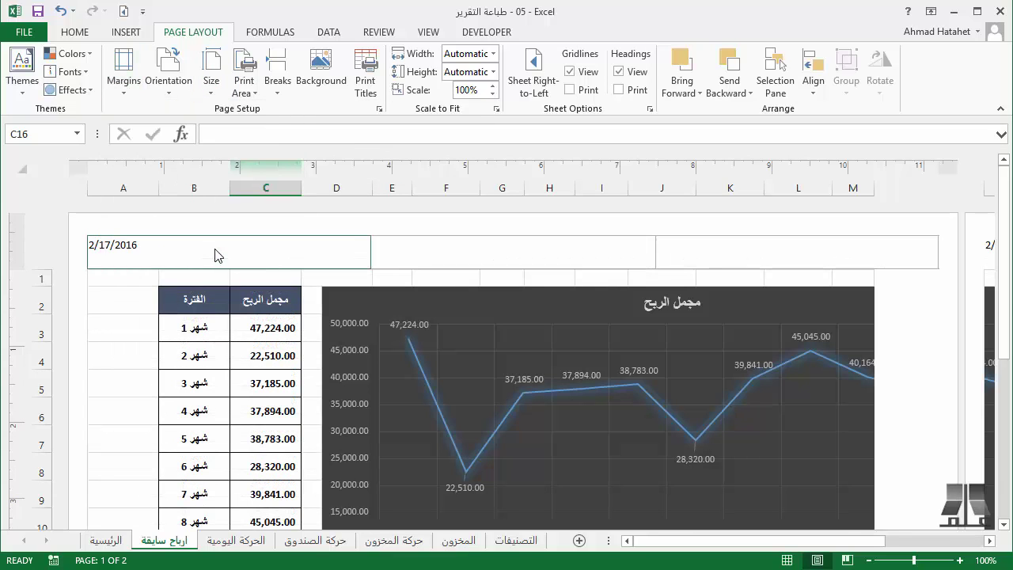
- Narrow column A to about 0.45", D to 0.34", C to 0.83", and tighten column B
left_click(127, 187)
left_click_drag(158, 187, 92, 193)
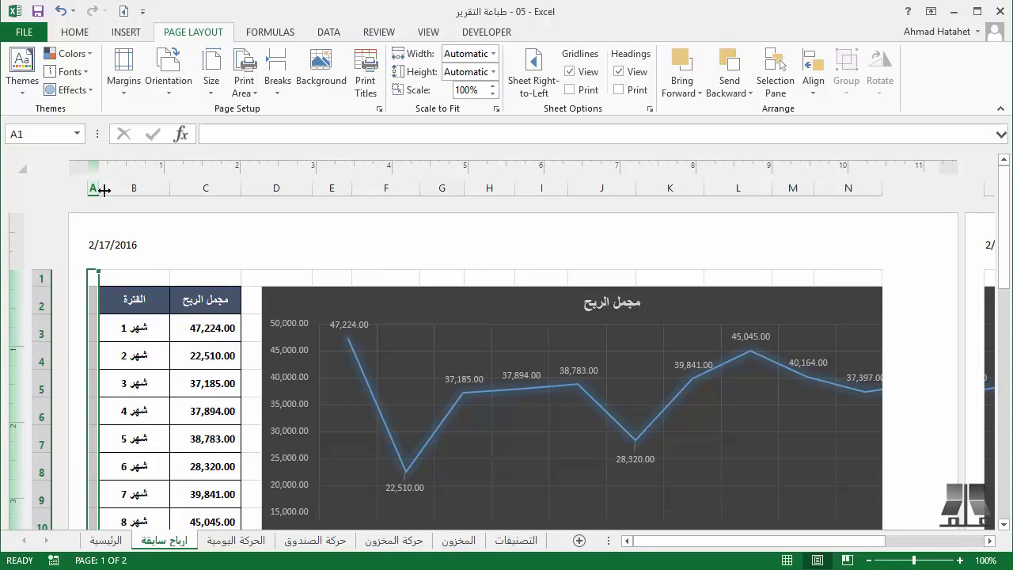
left_click(276, 188)
left_click_drag(312, 190, 263, 193)
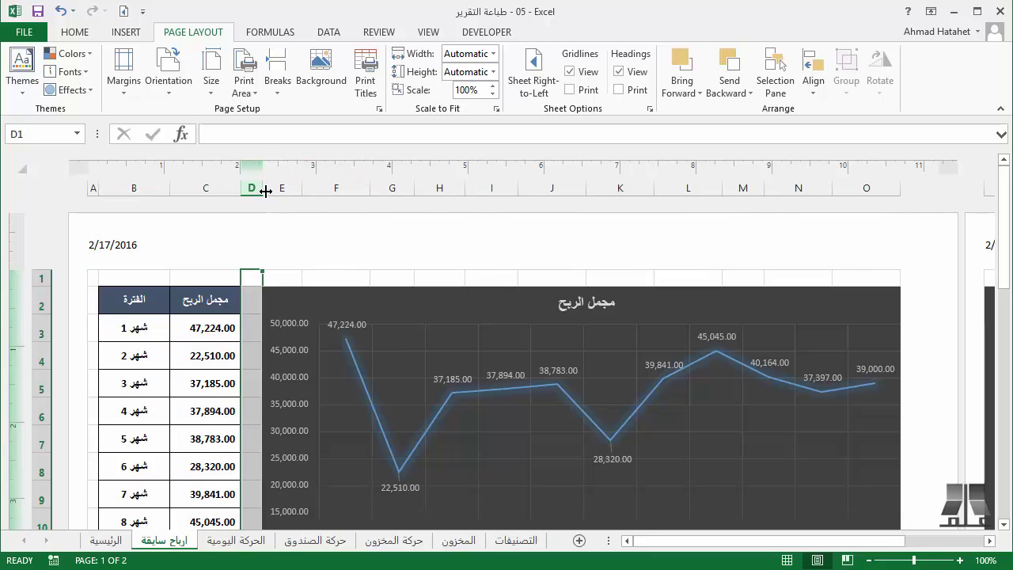
left_click(206, 188)
left_click_drag(241, 187, 232, 188)
left_click_drag(166, 187, 157, 187)
- Try moving the chart right and down, then undo that move
left_click(420, 290)
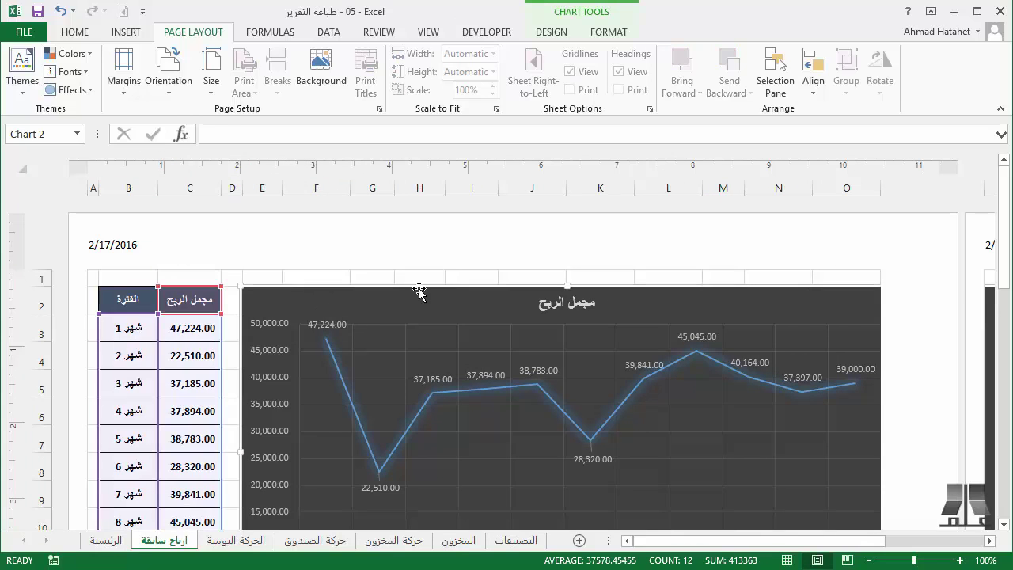
scroll(394, 242, "down", 5)
scroll(429, 243, "up", 3)
scroll(272, 266, "up", 1)
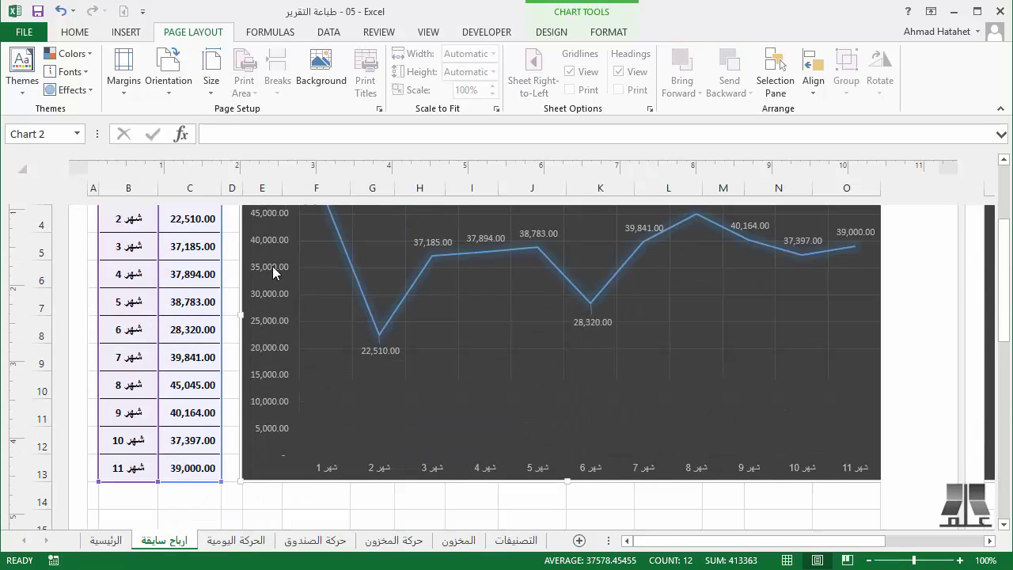
scroll(272, 266, "up", 2)
left_click_drag(251, 287, 295, 310)
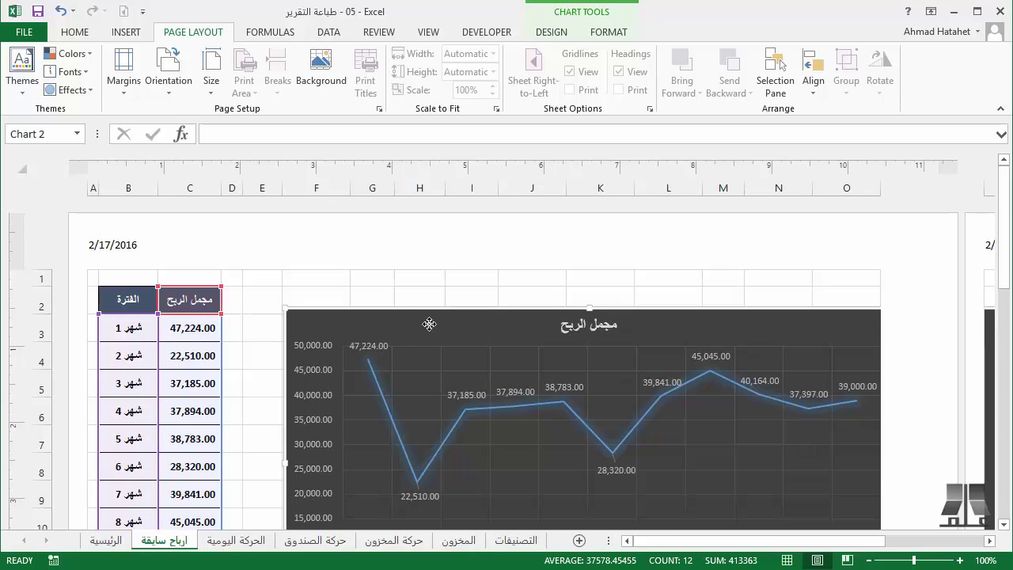
key("ctrl+z")
- Reposition the chart slightly left and down beside the table so everything fits one page
left_click_drag(397, 304, 409, 303)
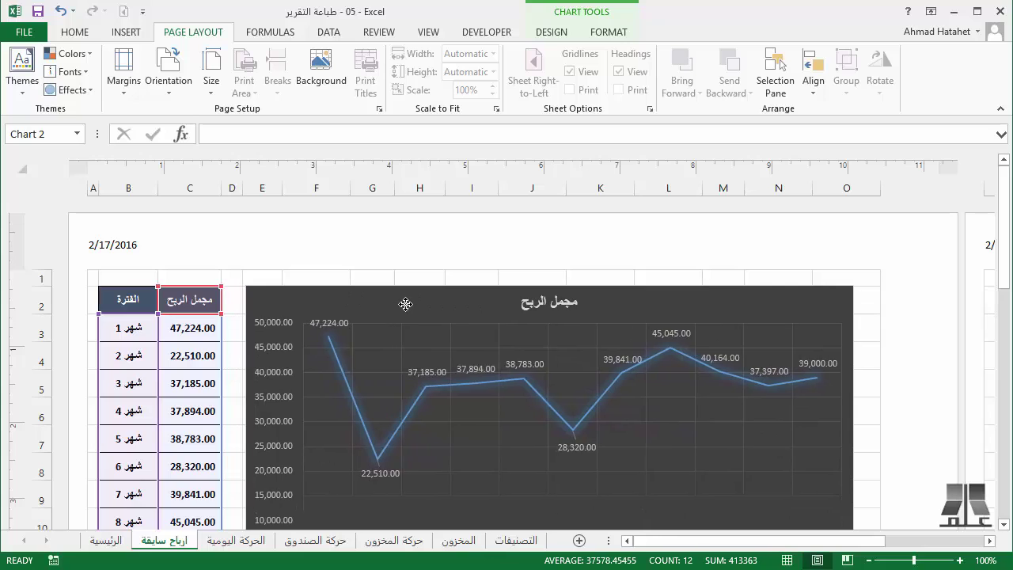
scroll(351, 254, "down", 5)
scroll(370, 273, "up", 2)
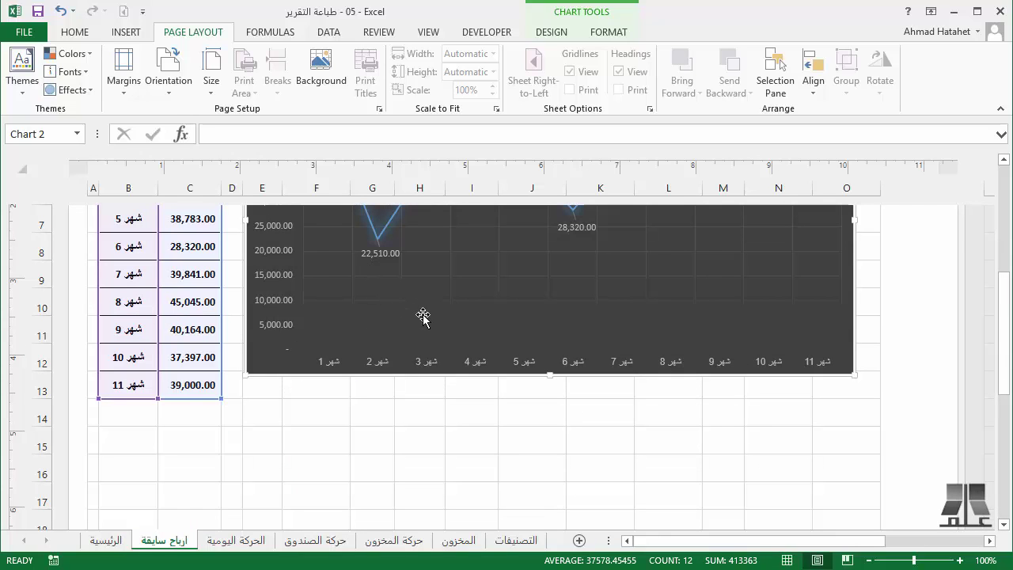
left_click(448, 349)
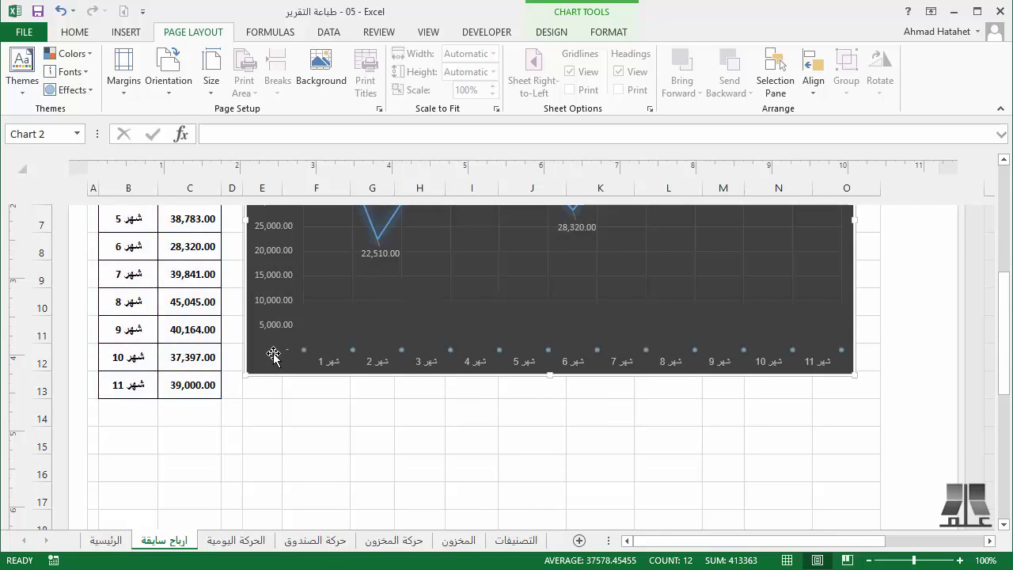
left_click_drag(271, 355, 265, 371)
scroll(265, 373, "up", 3)
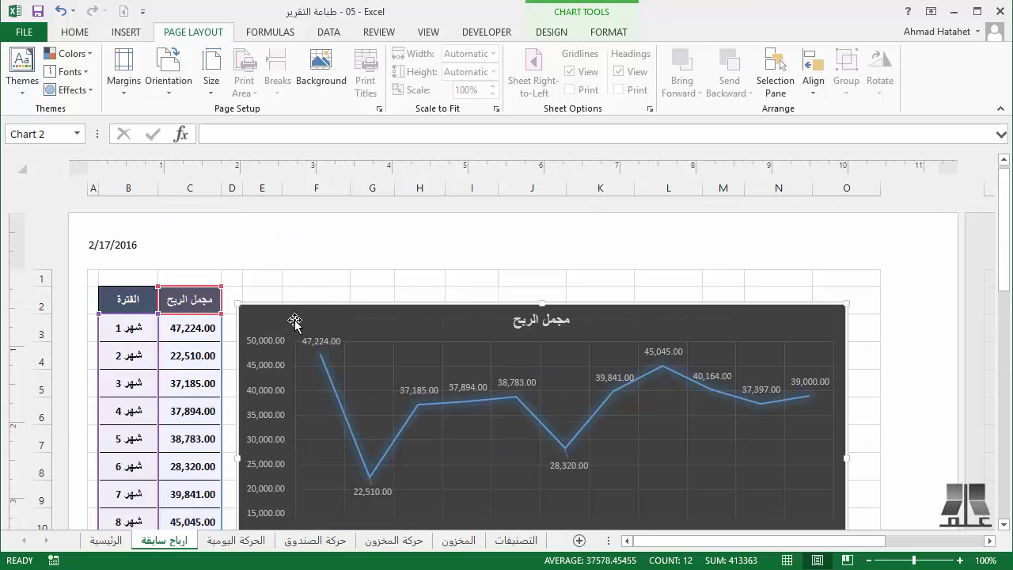
left_click(249, 292)
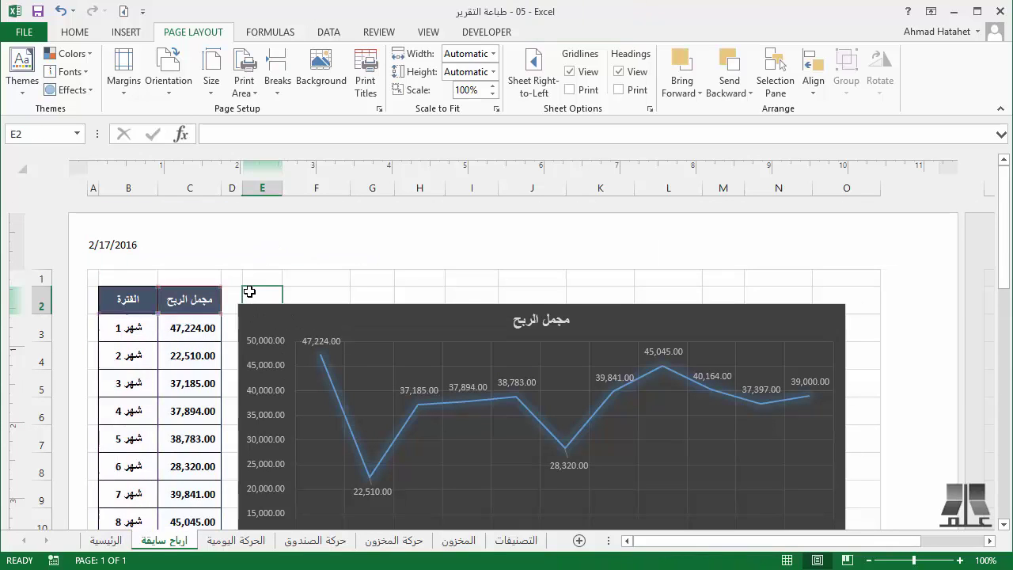
- Open the print preview with Adobe PDF as printer, showing one landscape A4 page
key("ctrl+p")
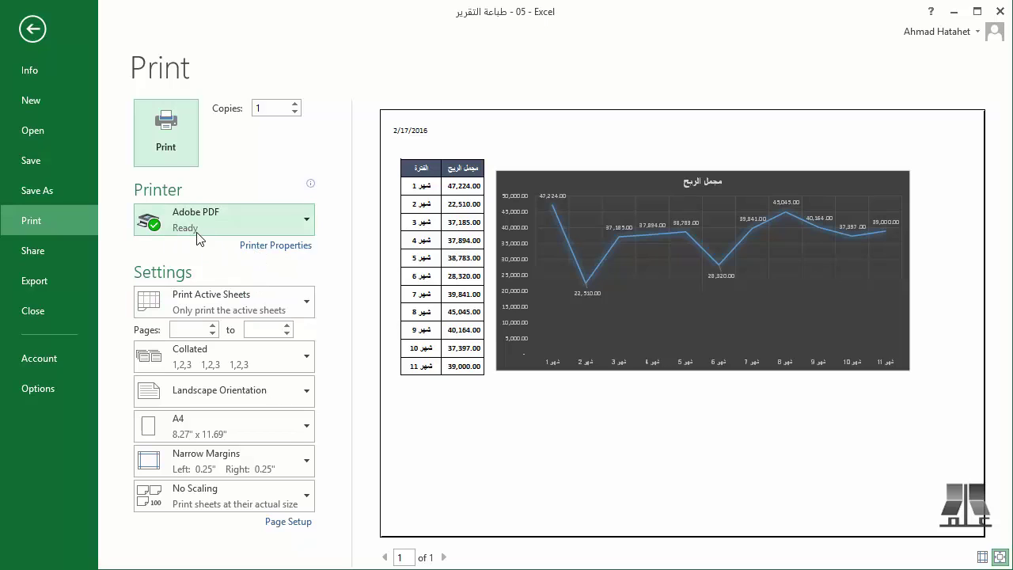
mouse_move(198, 240)
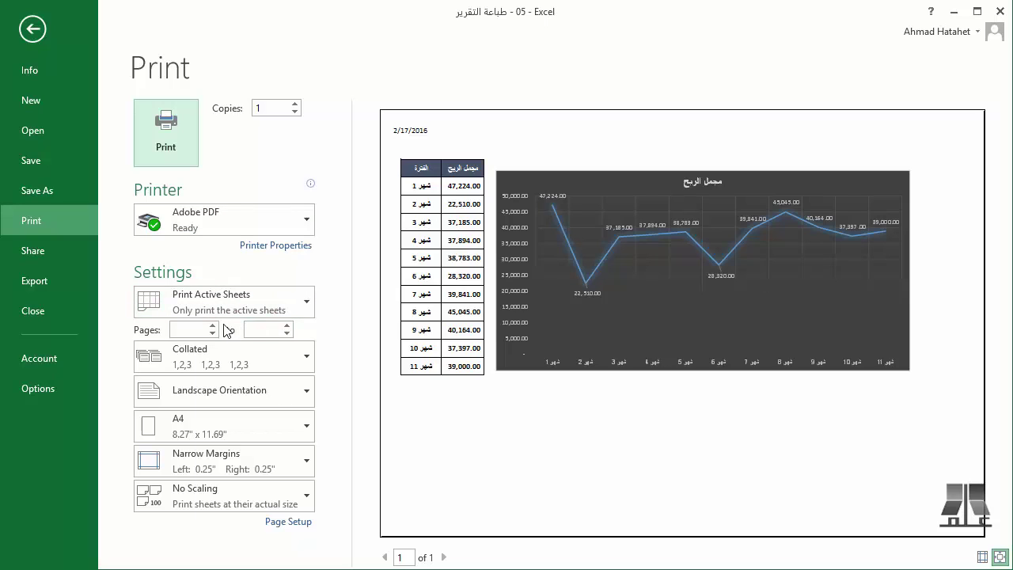
left_click(195, 328)
type("1")
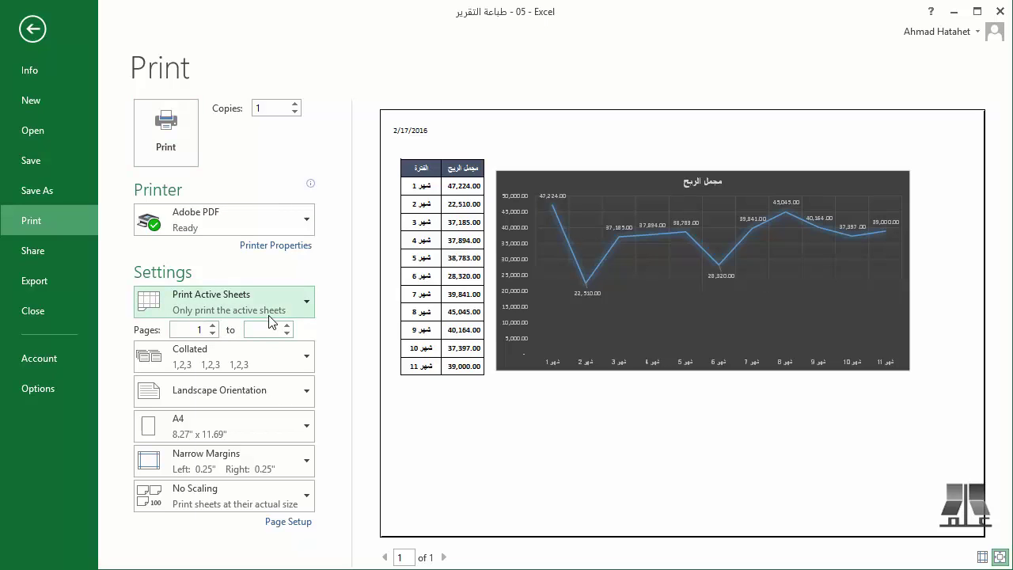
left_click(193, 304)
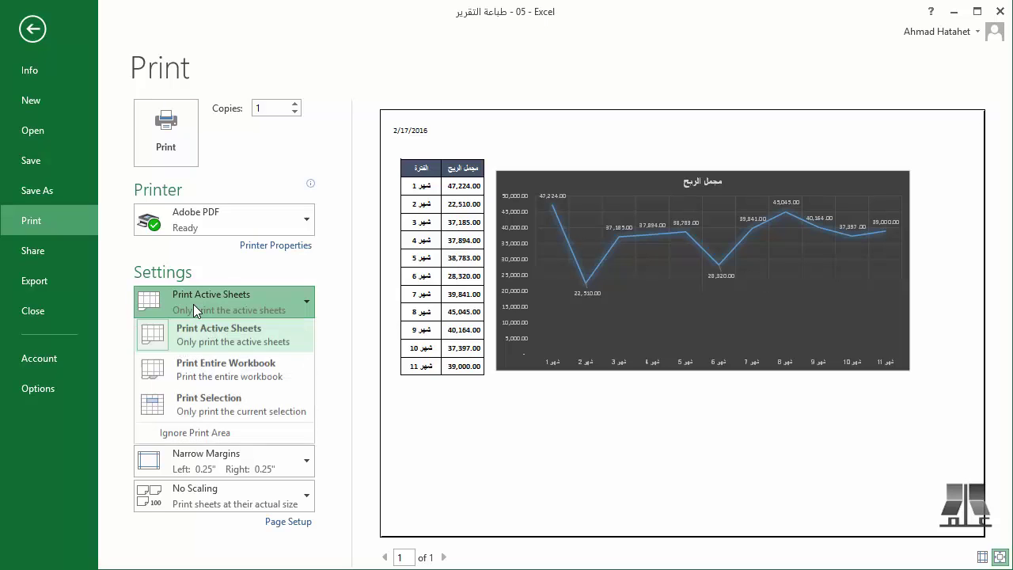
- Preview the entire 36-page workbook, then set the print scope back to Print Active Sheets
left_click(228, 374)
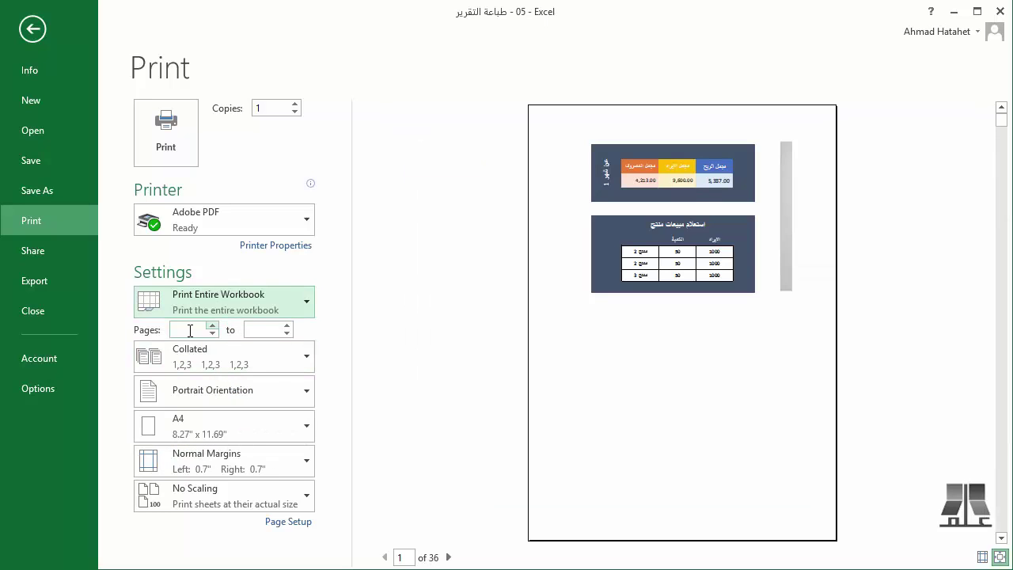
scroll(769, 252, "down", 1)
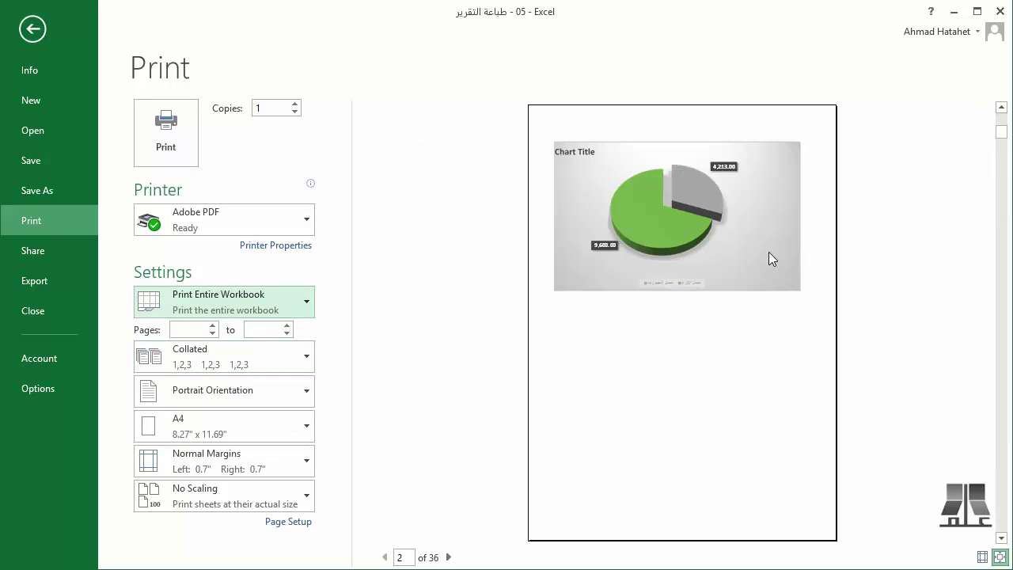
scroll(769, 253, "down", 1)
scroll(769, 253, "up", 1)
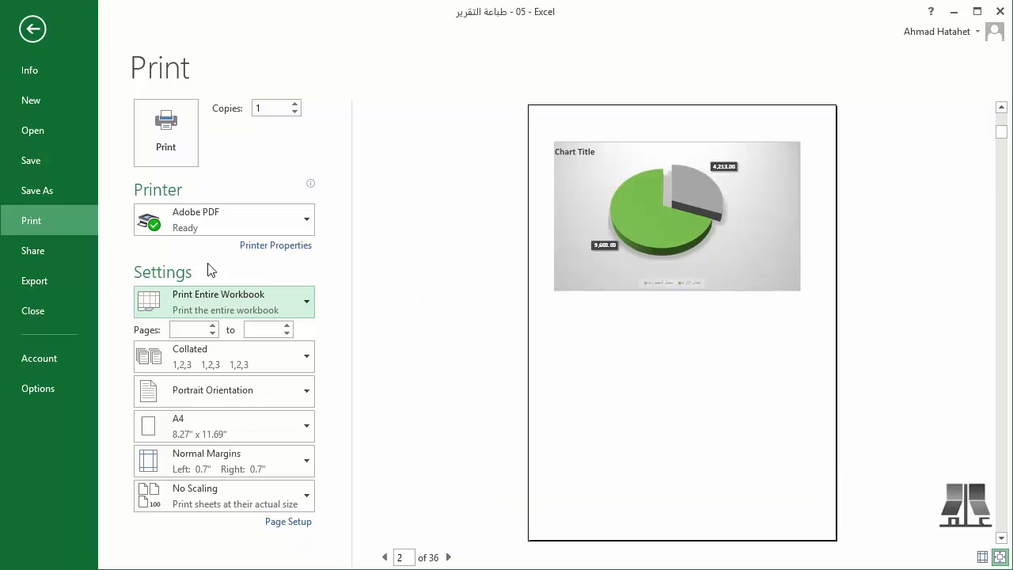
left_click(185, 300)
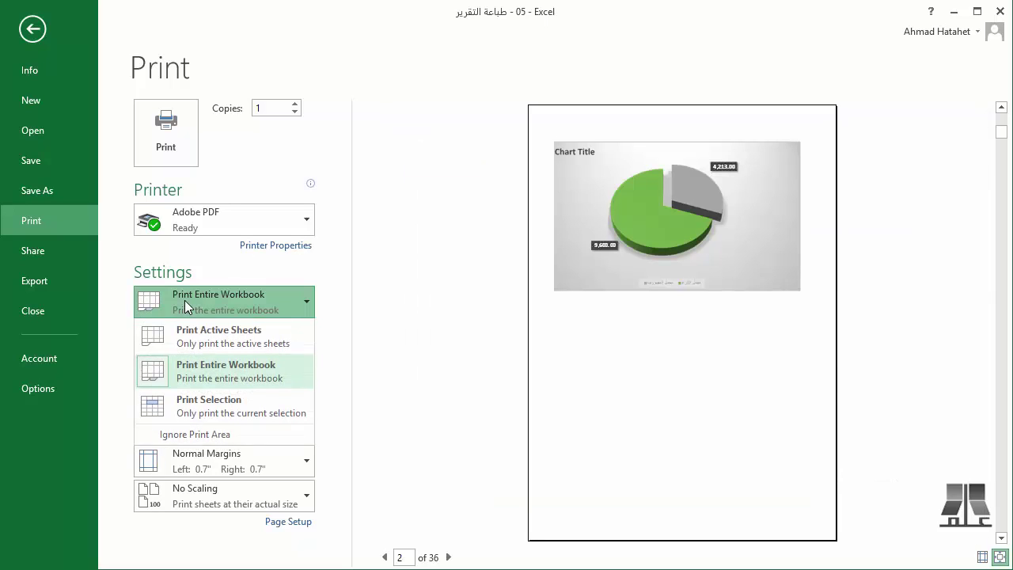
left_click(204, 341)
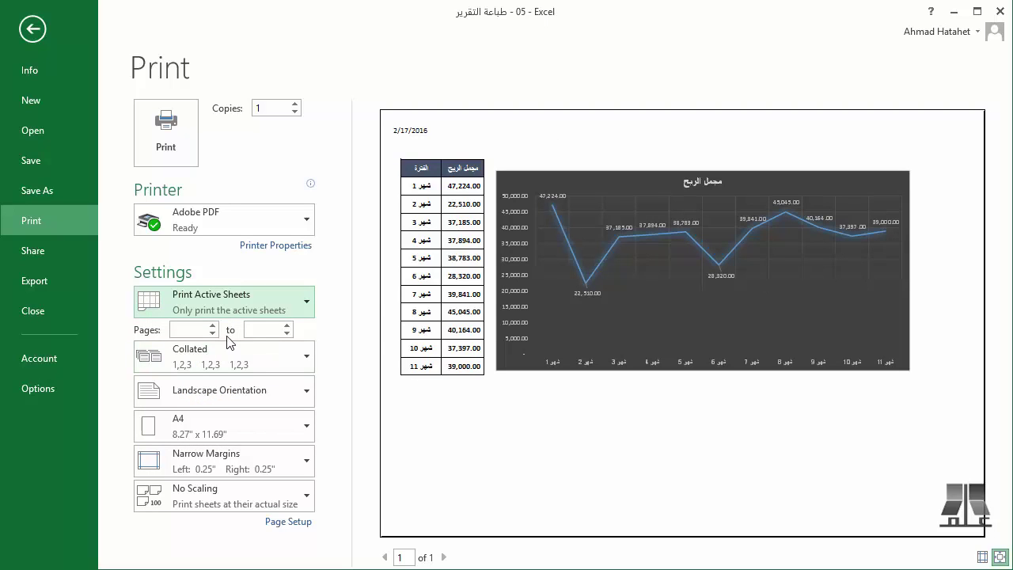
left_click(218, 304)
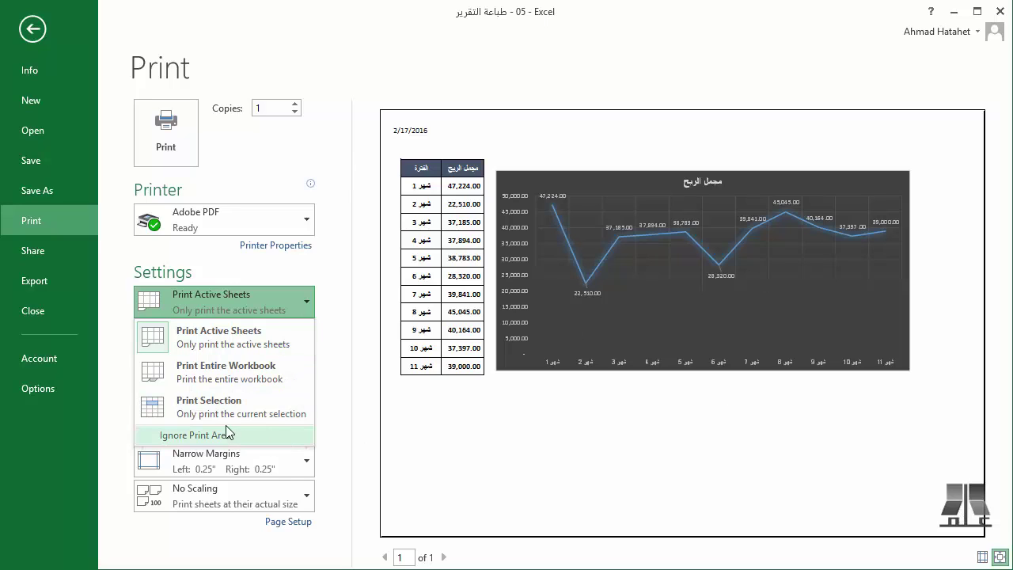
left_click(334, 357)
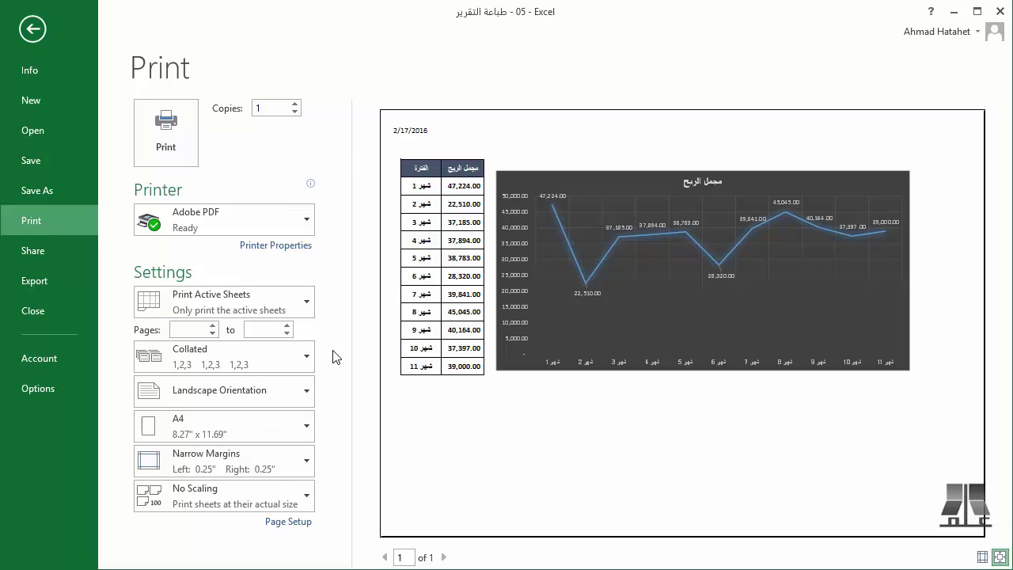
left_click(297, 391)
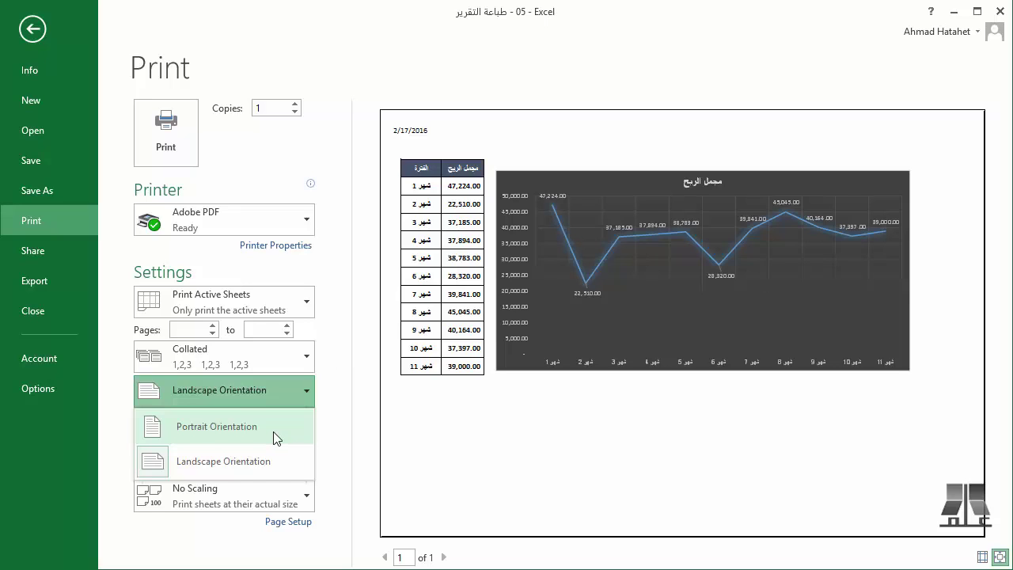
left_click(228, 392)
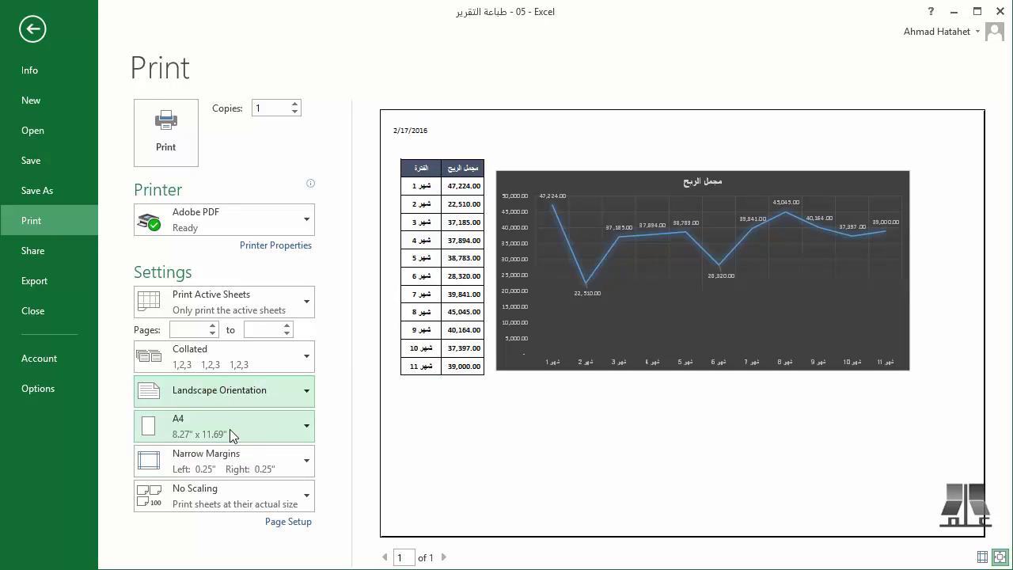
left_click(229, 429)
left_click(230, 432)
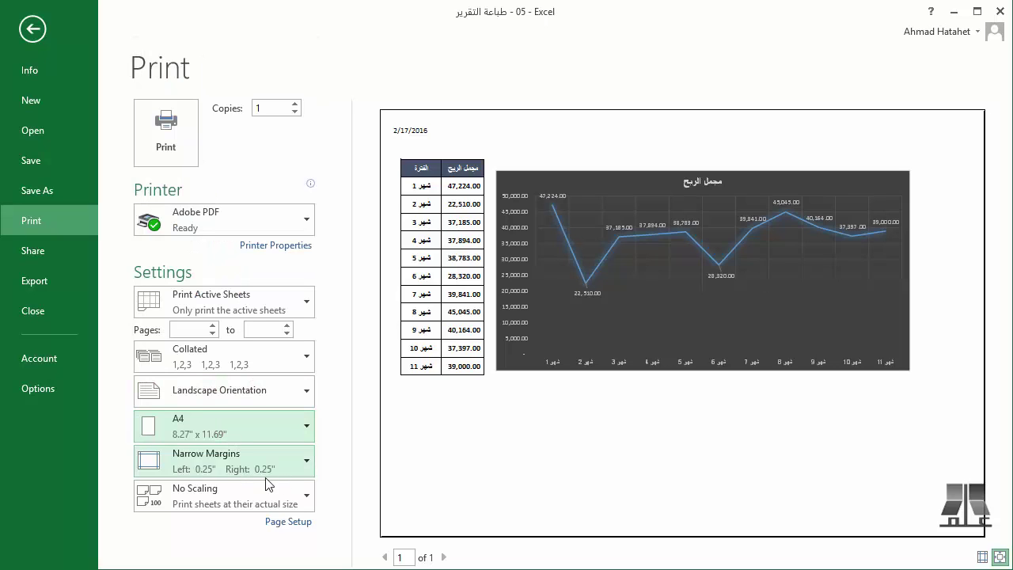
left_click(205, 473)
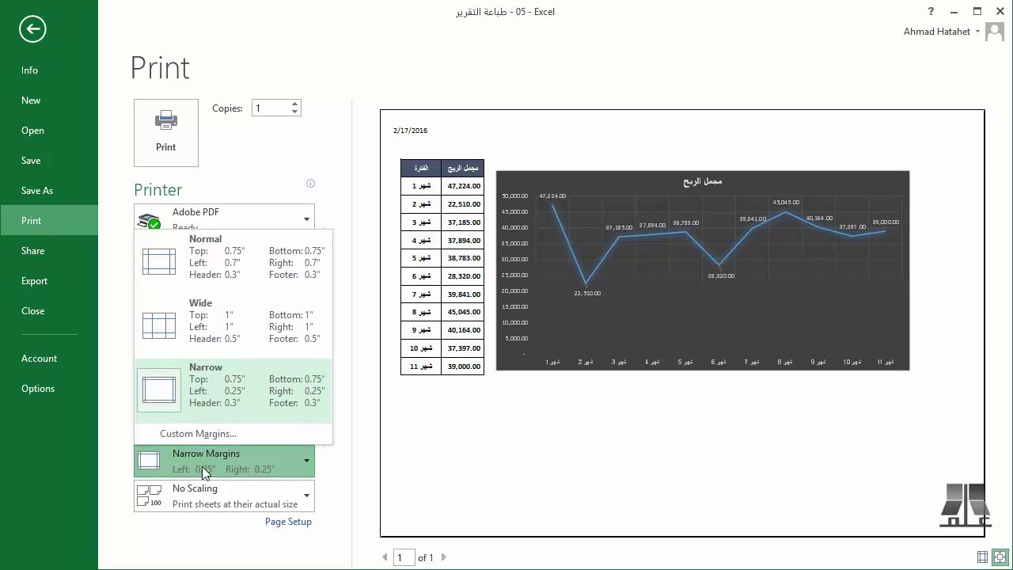
left_click(200, 469)
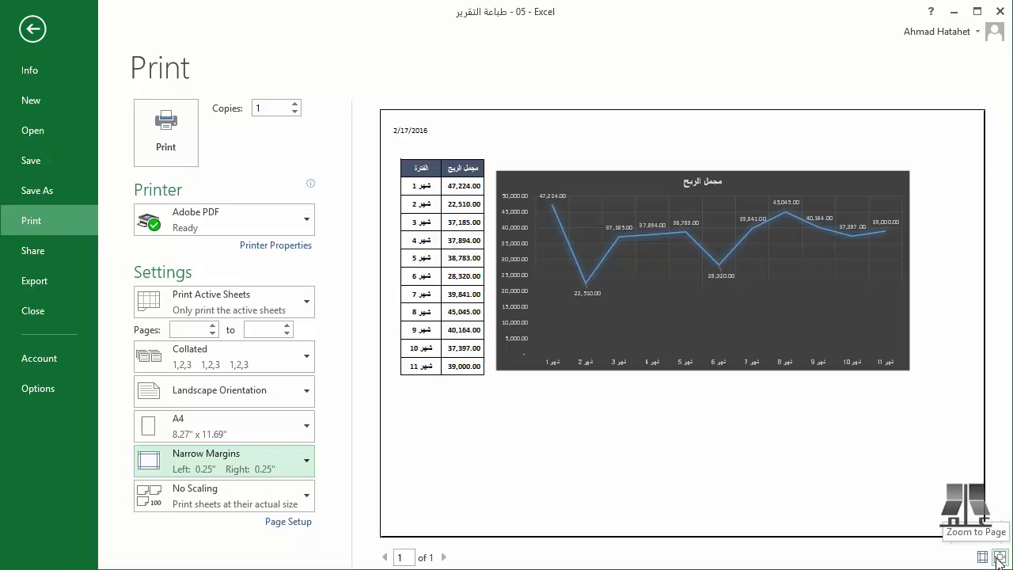
- Show margin guides in the preview, widen the chart's columns and drag the top margin down
left_click(985, 558)
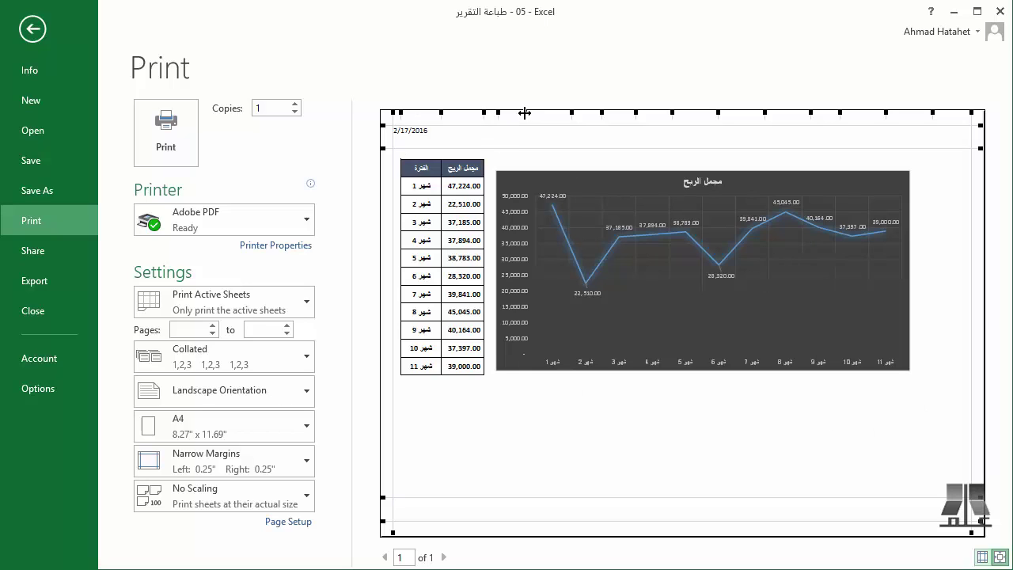
left_click_drag(497, 118, 523, 119)
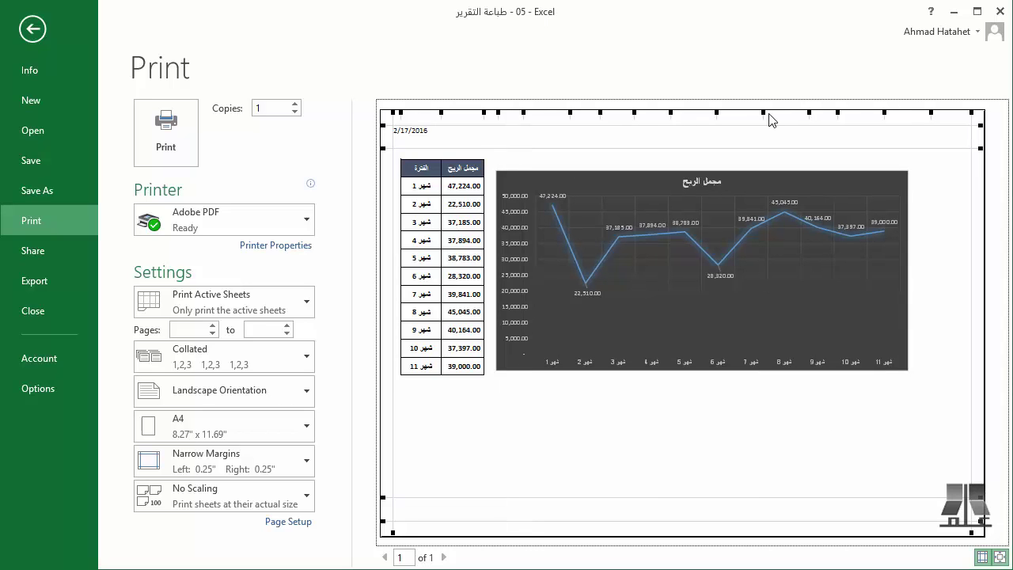
left_click_drag(764, 113, 752, 113)
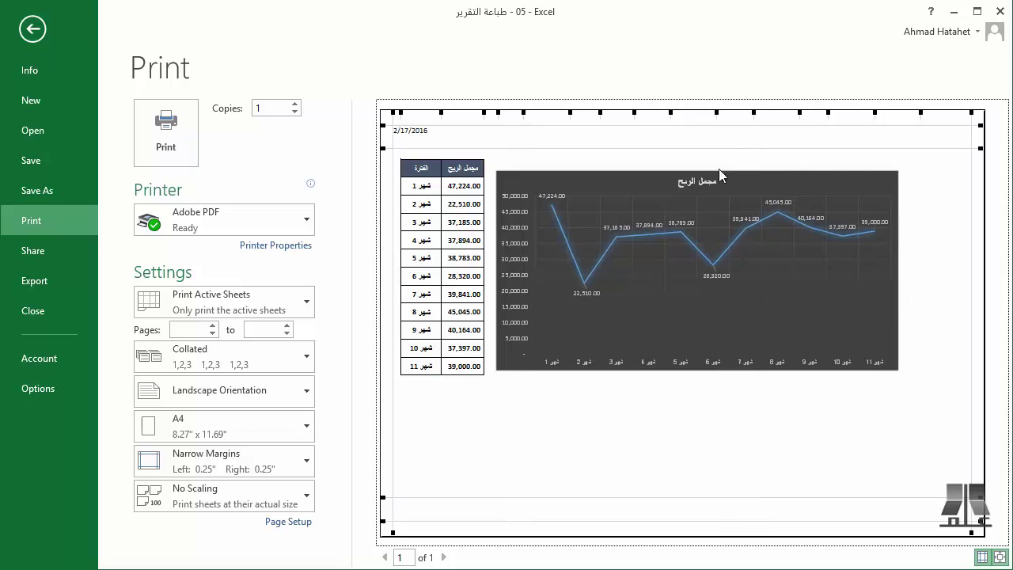
left_click_drag(796, 113, 769, 113)
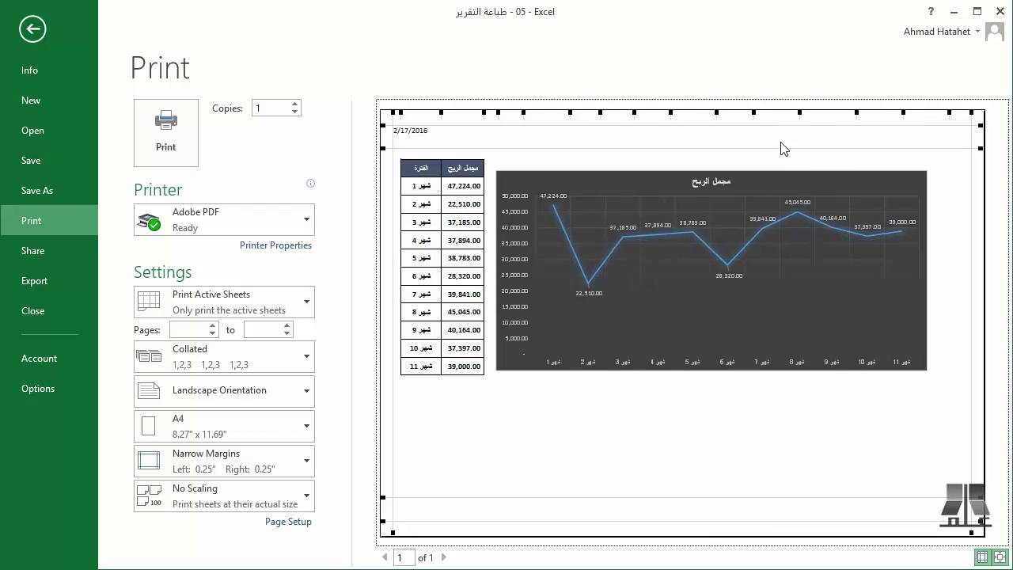
mouse_move(392, 149)
left_mouse_down()
mouse_move(398, 205)
mouse_move(418, 148)
left_mouse_up()
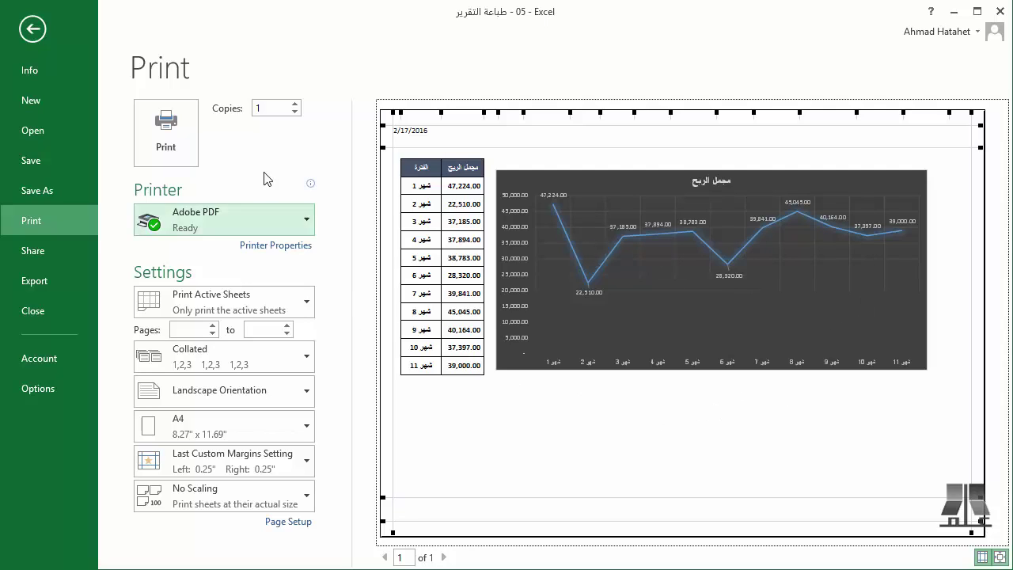
double_click(280, 107)
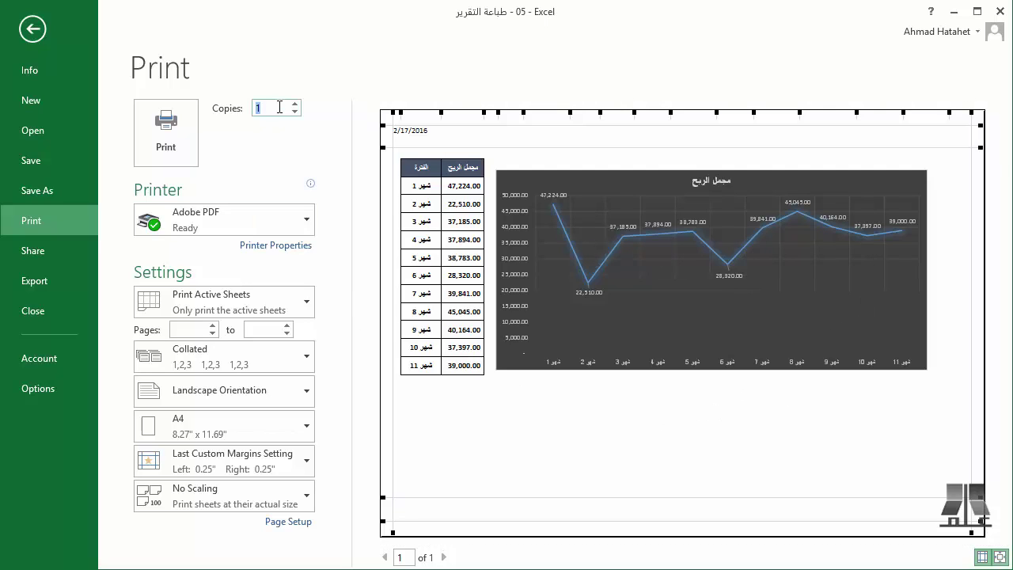
- Print to Adobe PDF, save as '05 - طباعة التقرير.pdf', and close Adobe Reader
left_click(191, 122)
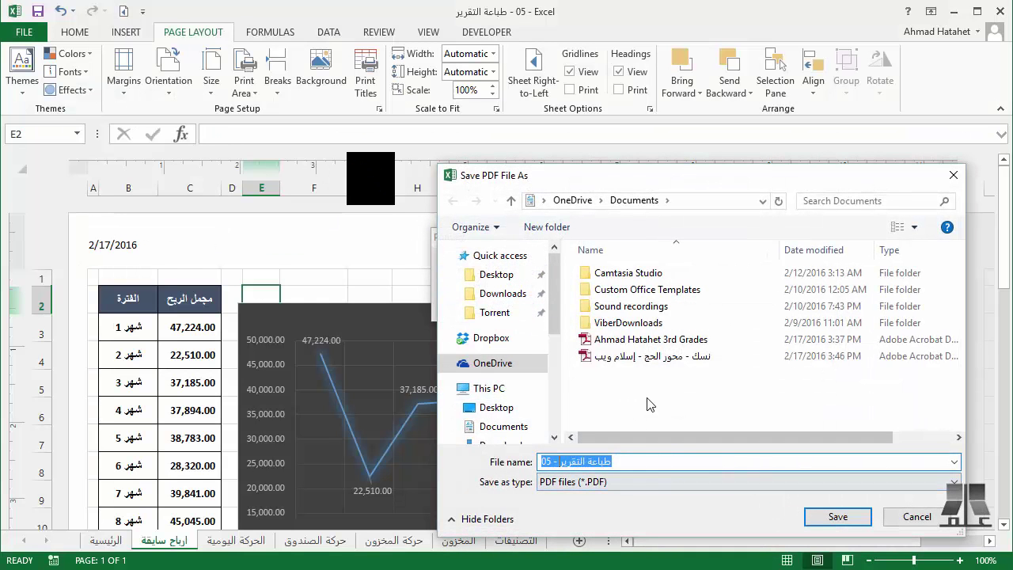
left_click(838, 516)
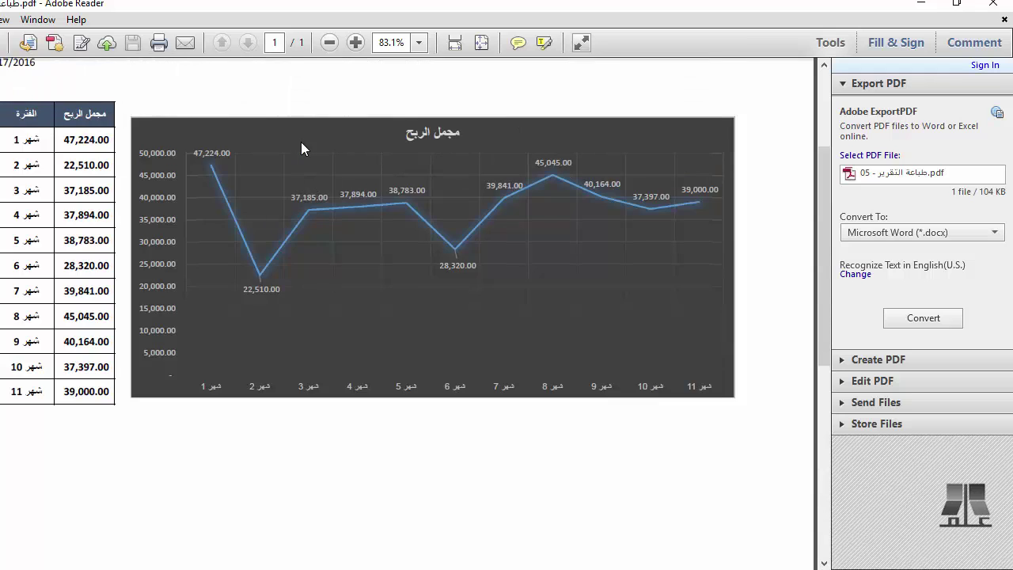
left_click(993, 4)
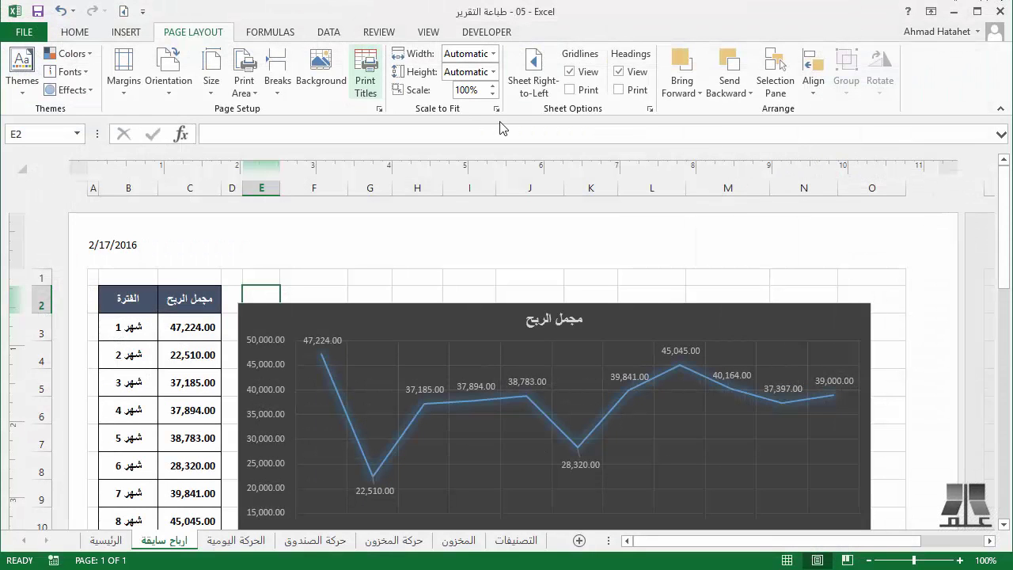
- Apply Chart Style 13 to the profit line chart for a light look with point markers
left_click(403, 325)
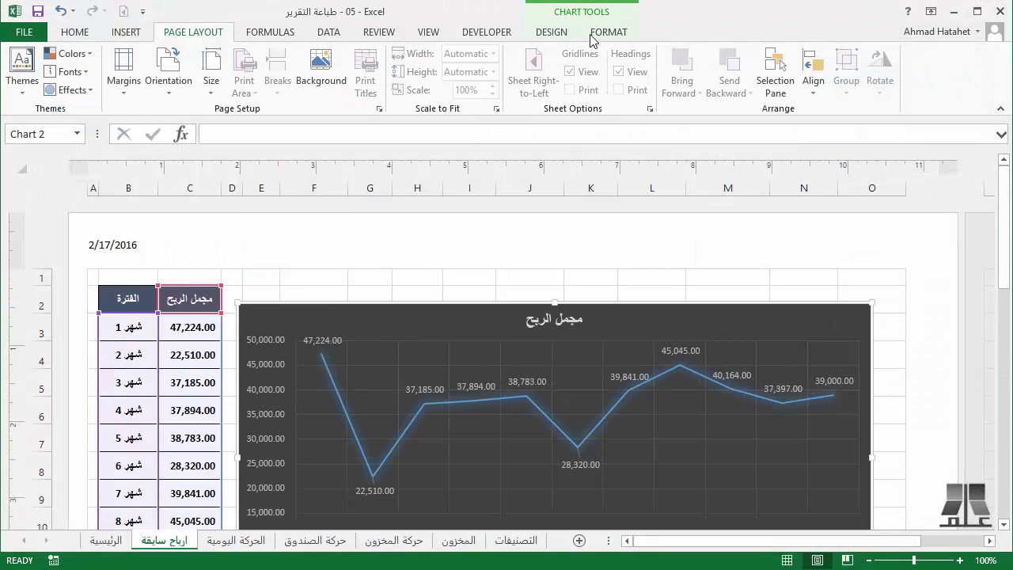
left_click(554, 32)
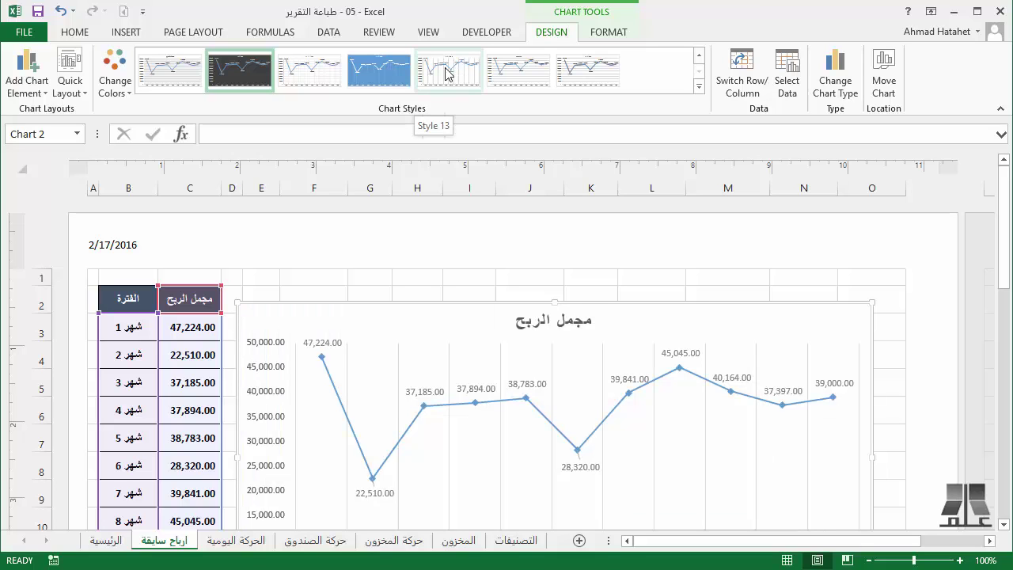
left_click(448, 74)
scroll(591, 245, "down", 2)
scroll(591, 245, "down", 3)
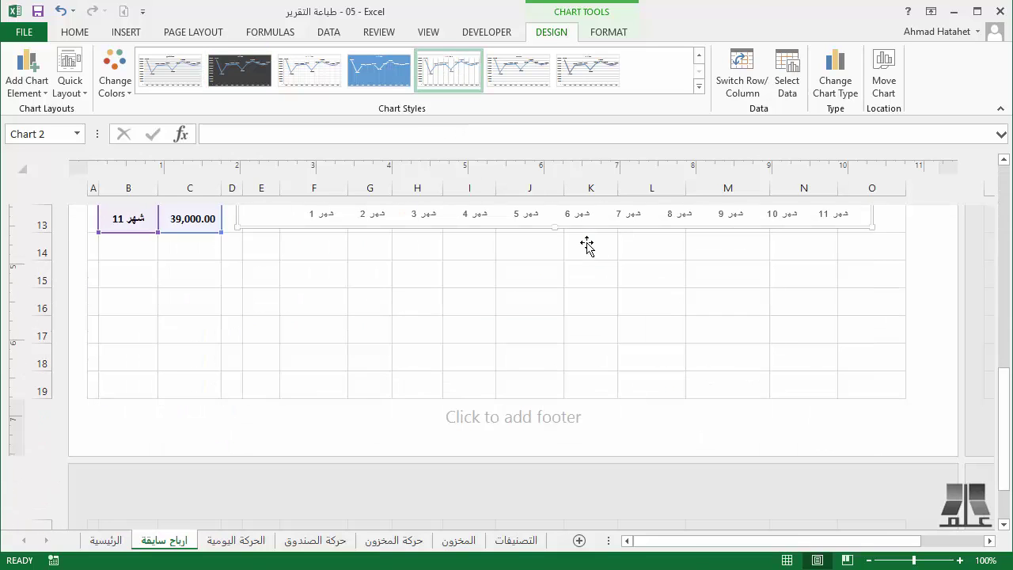
scroll(601, 259, "up", 3)
scroll(489, 285, "up", 3)
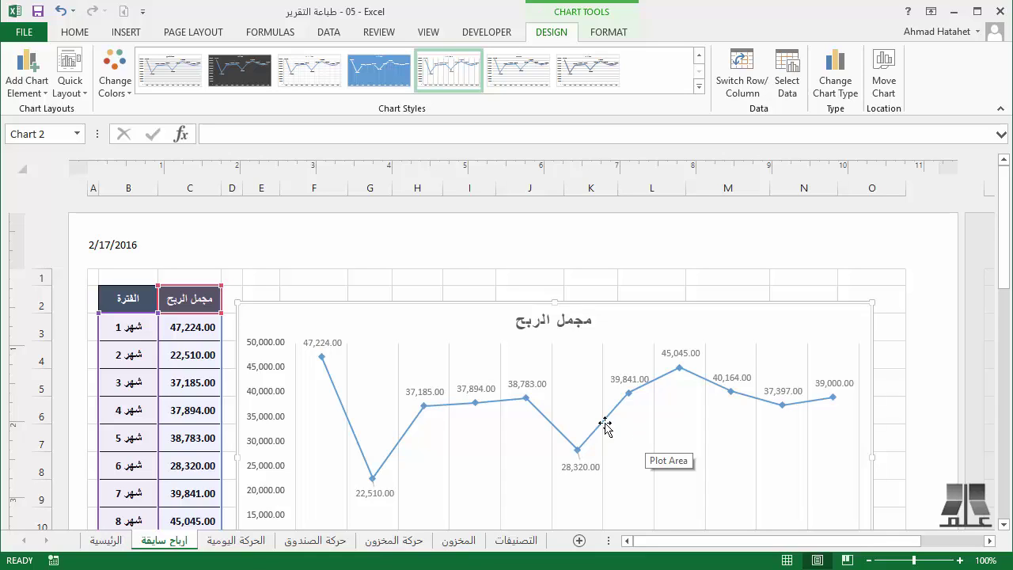
left_click(236, 288)
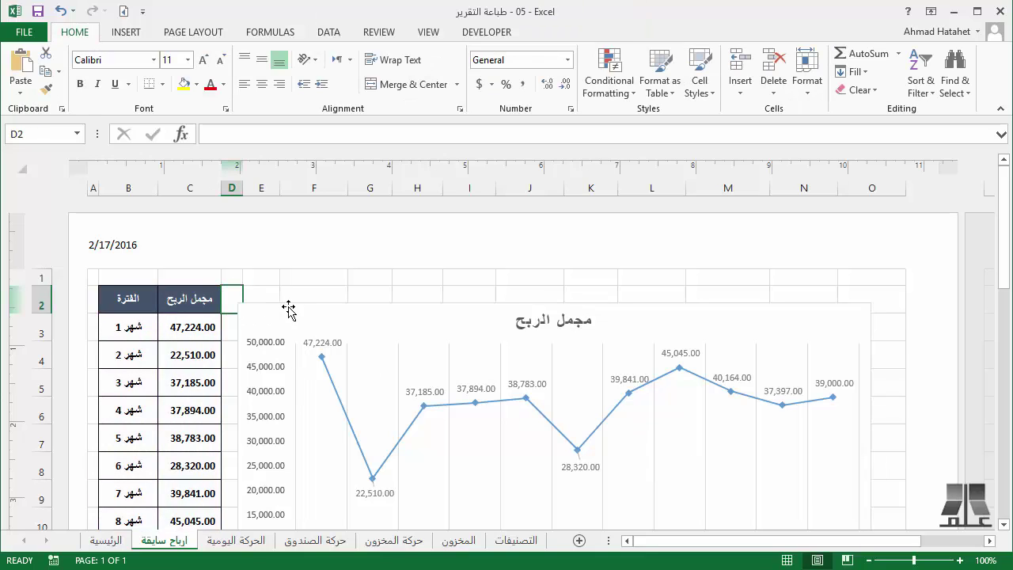